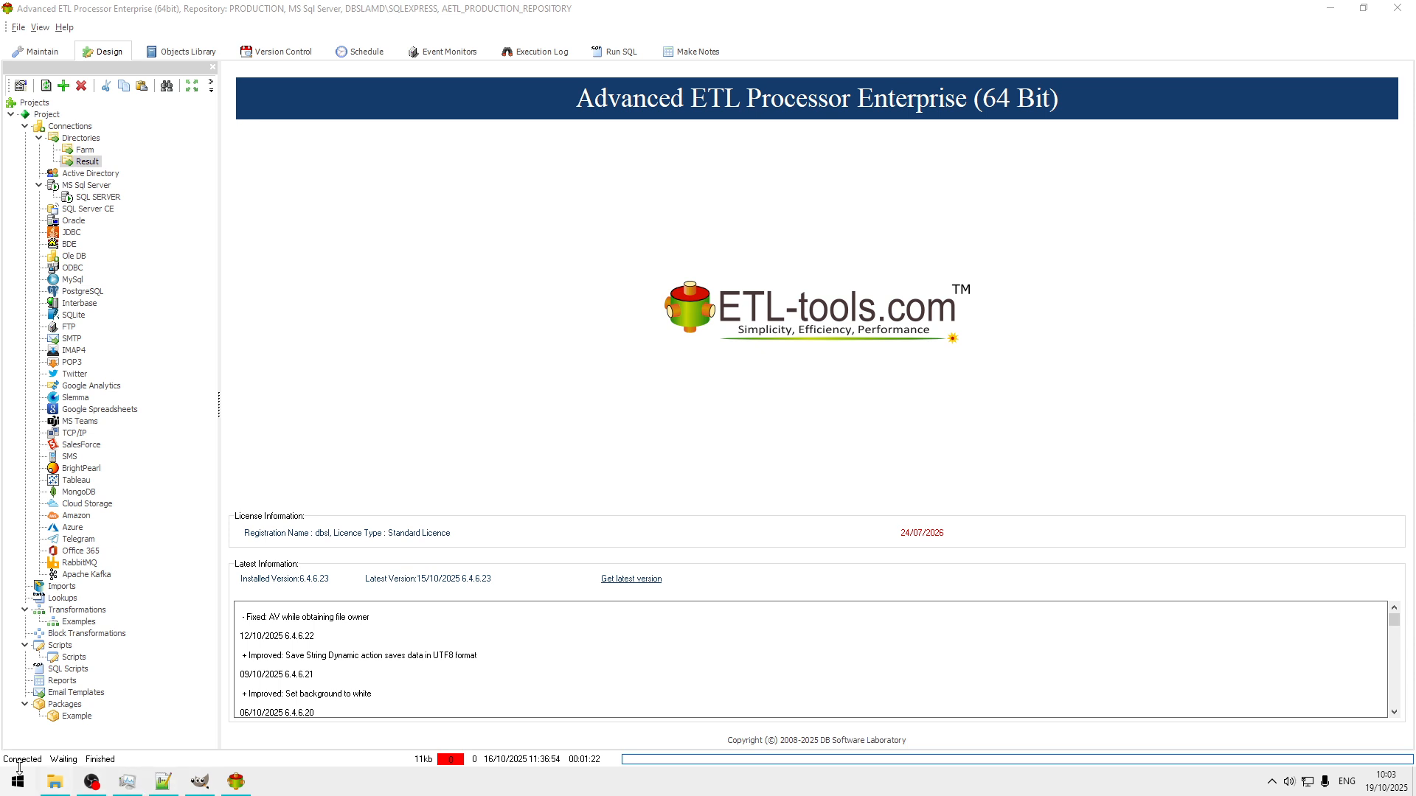
# - Switch to File Explorer, open C:\Data\Majestic Farm and delete Hill Field.xlsx, leaving Coastal Field.xlsx selected
pyautogui.click(57, 786)
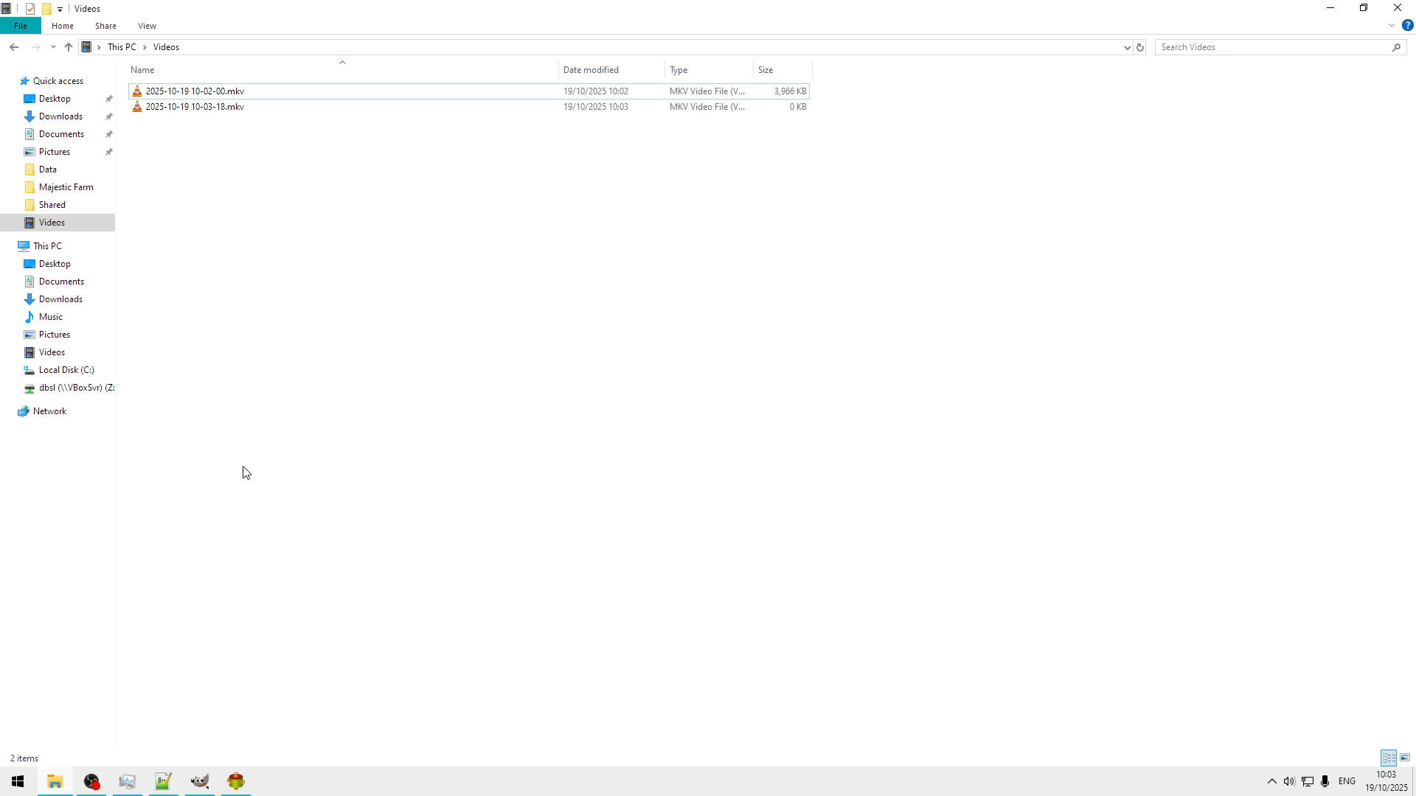
pyautogui.click(73, 376)
pyautogui.doubleClick(177, 96)
pyautogui.doubleClick(176, 98)
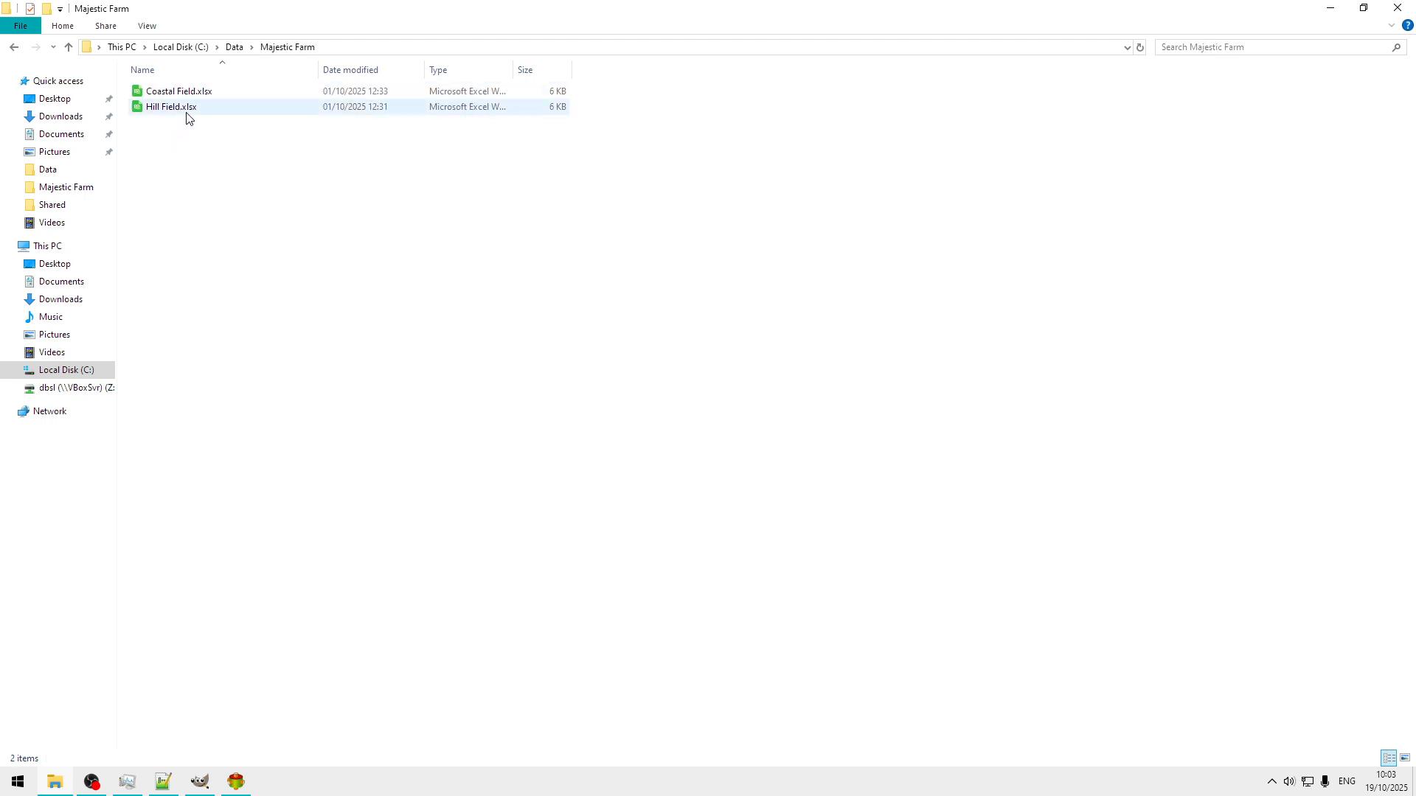
pyautogui.click(189, 118)
pyautogui.press('Delete')
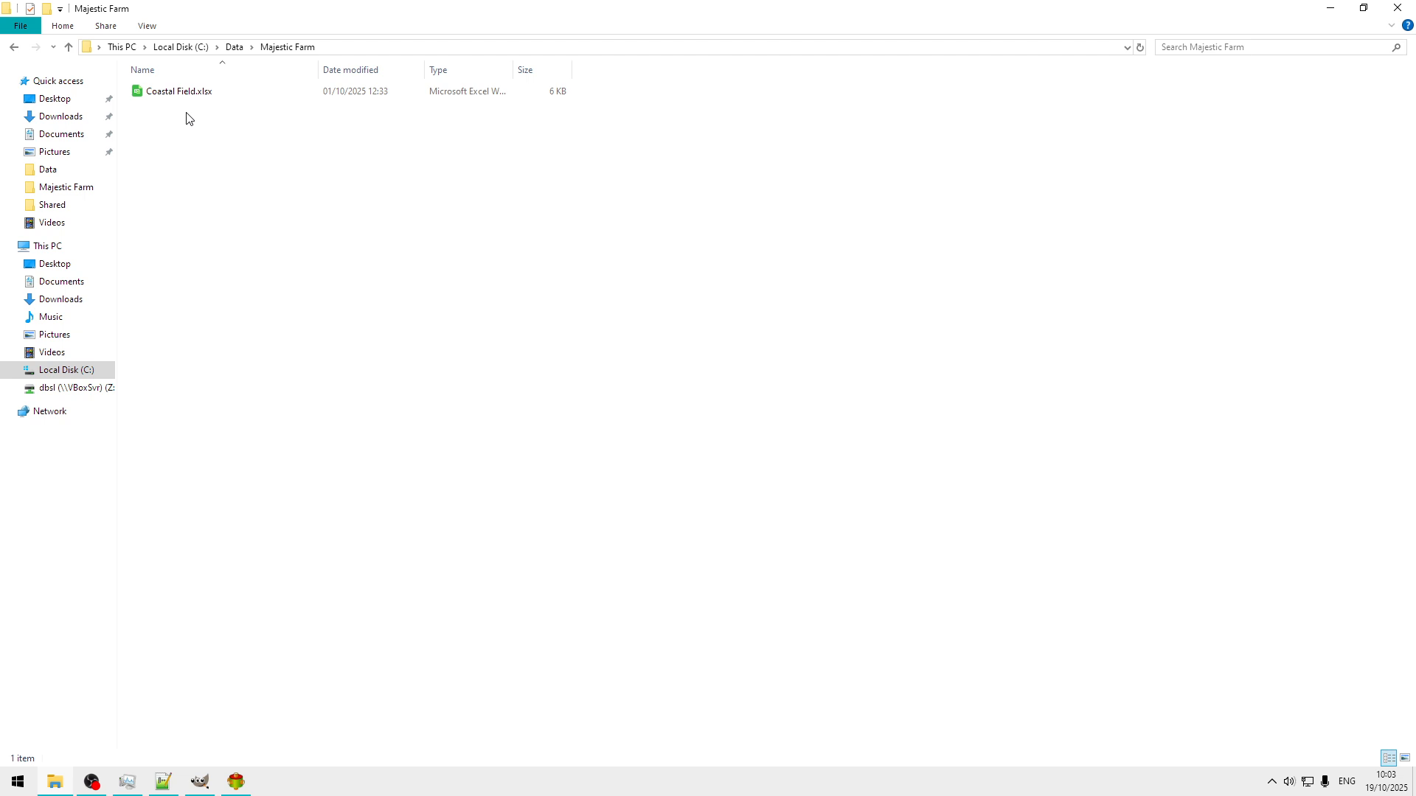
pyautogui.click(217, 95)
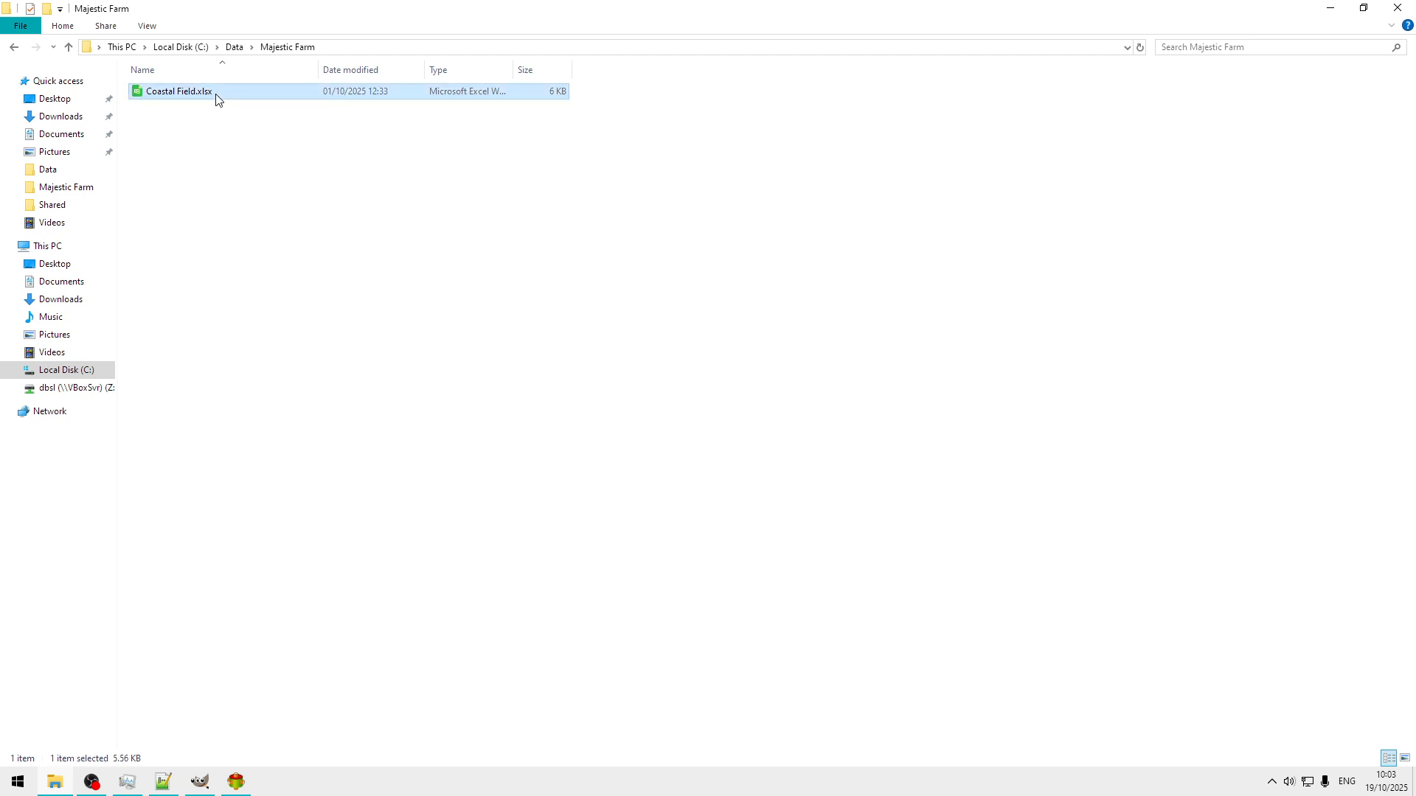
# - Switch to Advanced ETL Processor and create a new transformation named "Convert CSV" in the Examples group
pyautogui.click(236, 783)
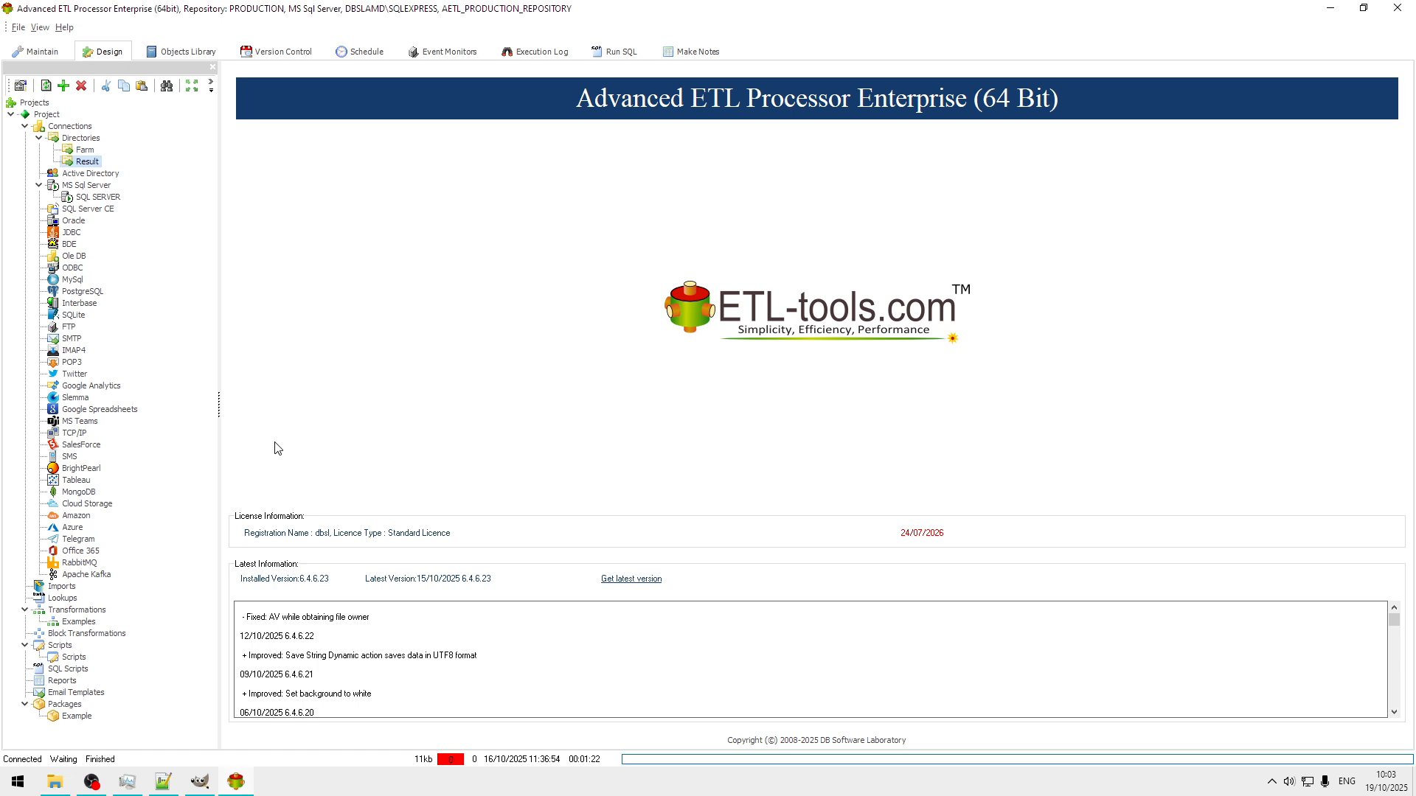
pyautogui.click(81, 623)
pyautogui.rightClick(81, 623)
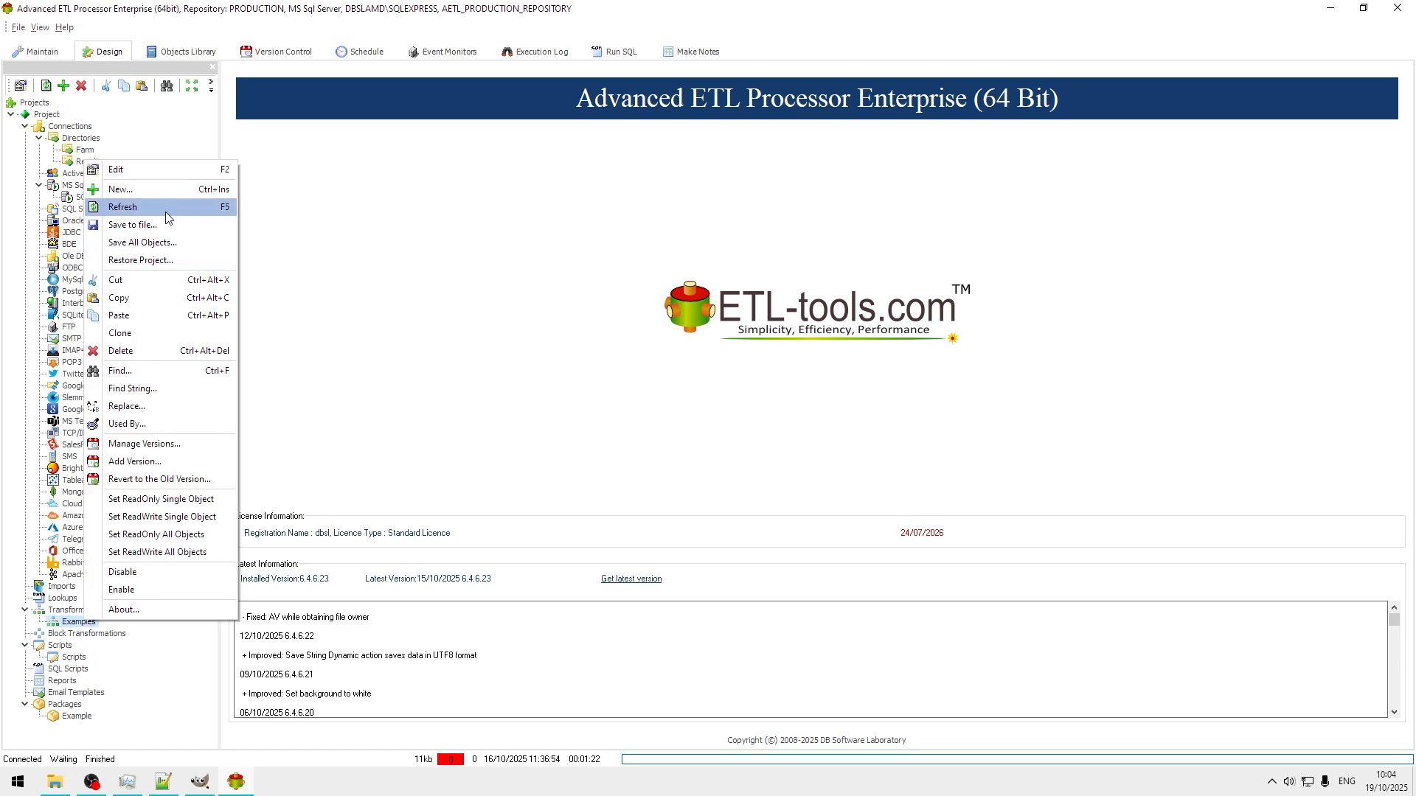
pyautogui.click(176, 189)
pyautogui.click(635, 365)
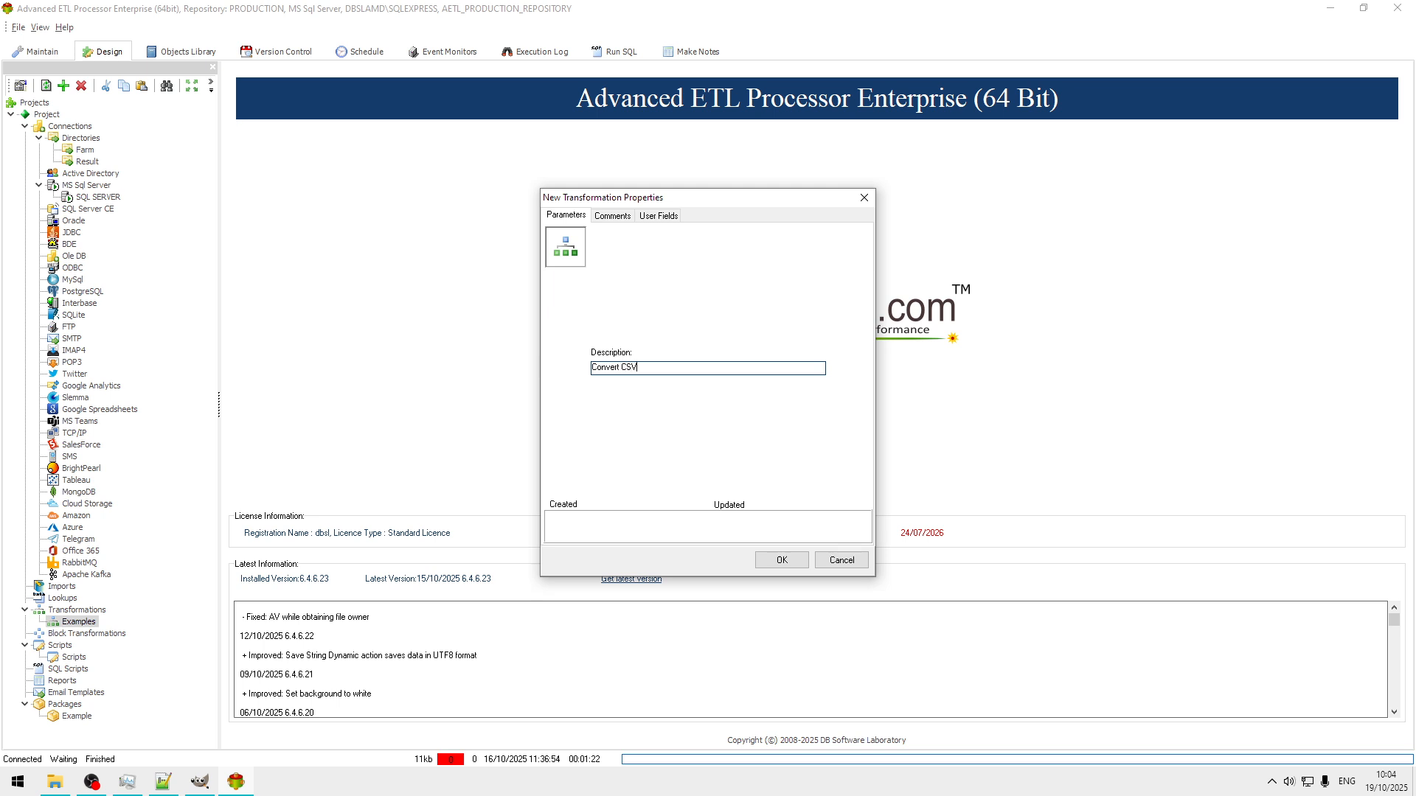
pyautogui.click(780, 565)
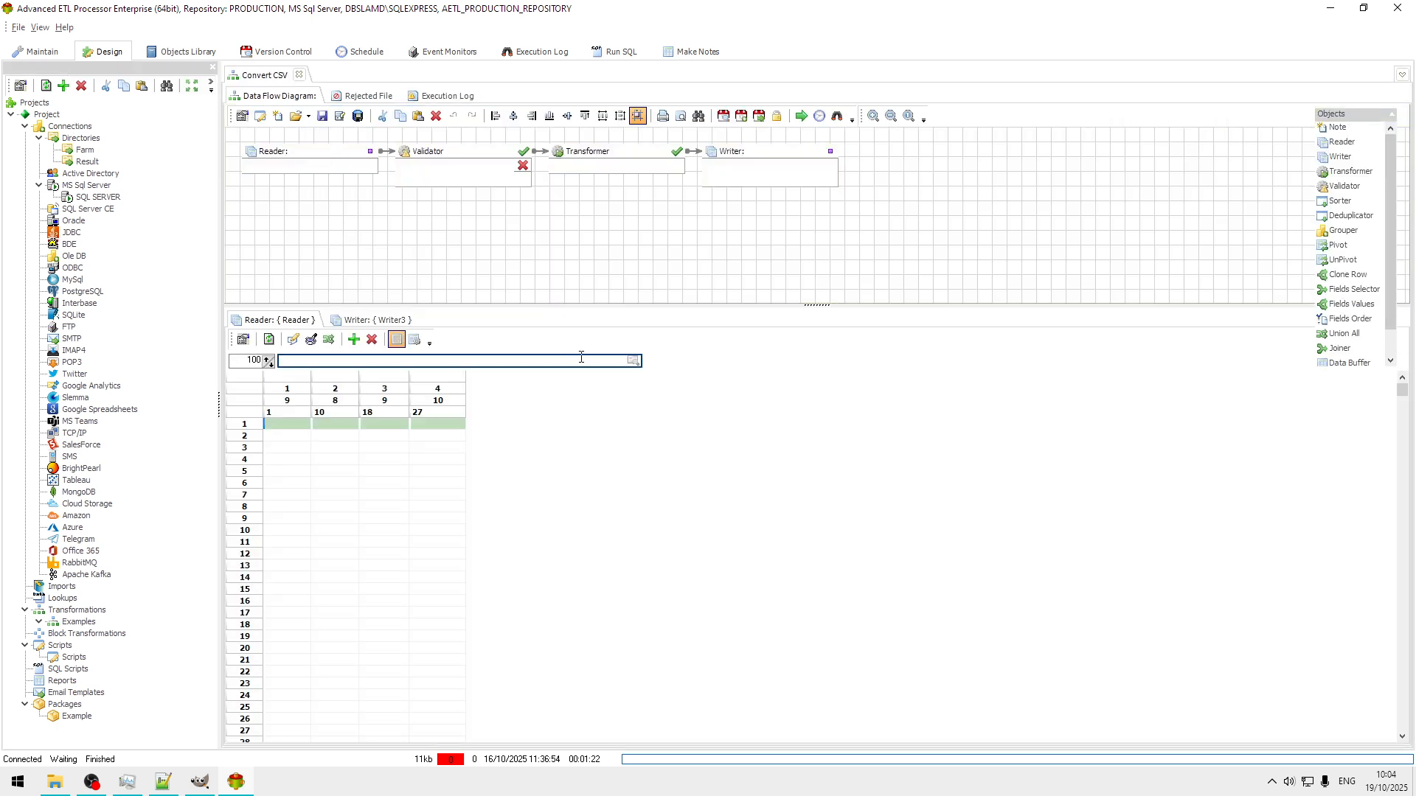
# - Remove the Validator from the data flow and link the Reader directly to the Transformer, moved closer beside it
pyautogui.click(449, 157)
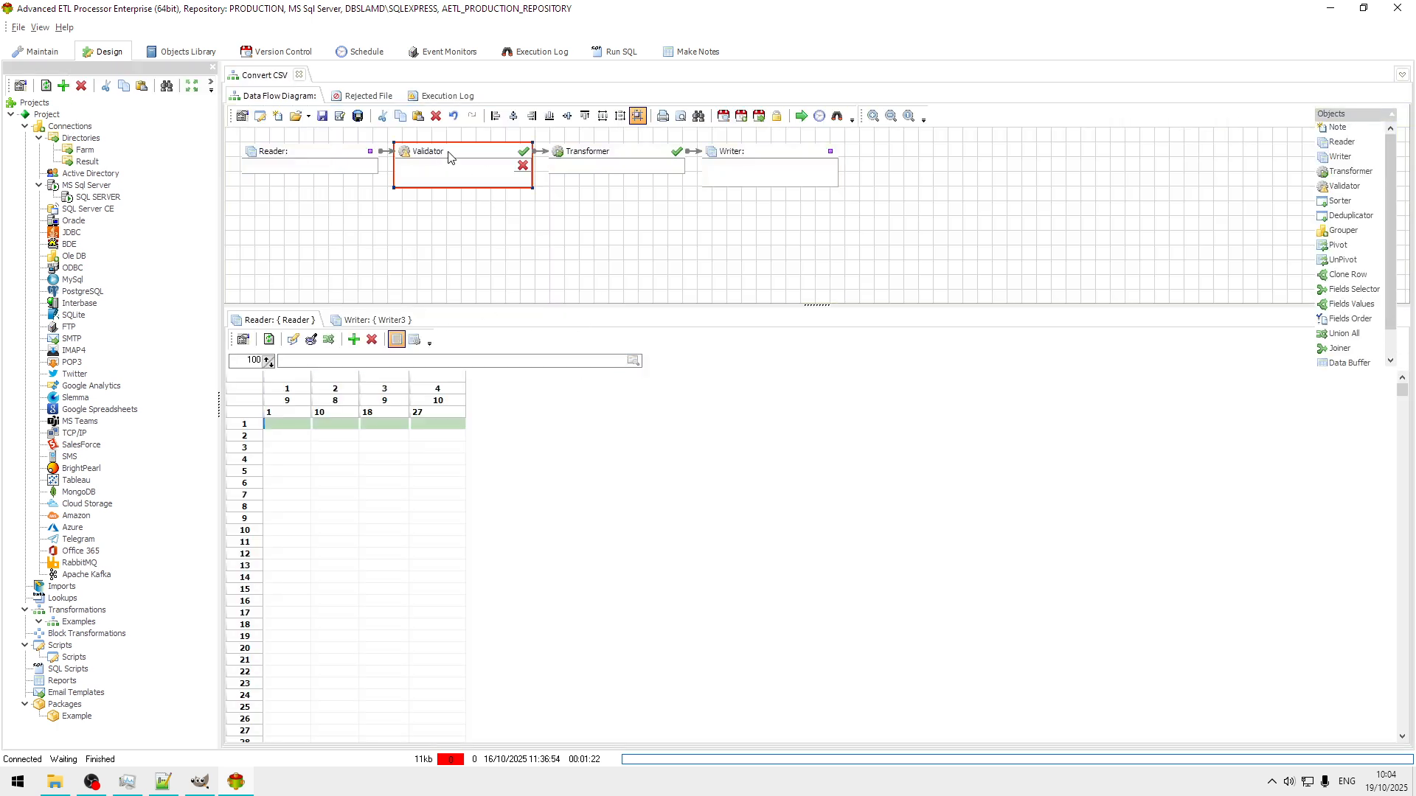
pyautogui.hotkey('ctrl', 'z')
pyautogui.moveTo(603, 155); pyautogui.dragTo(472, 156)
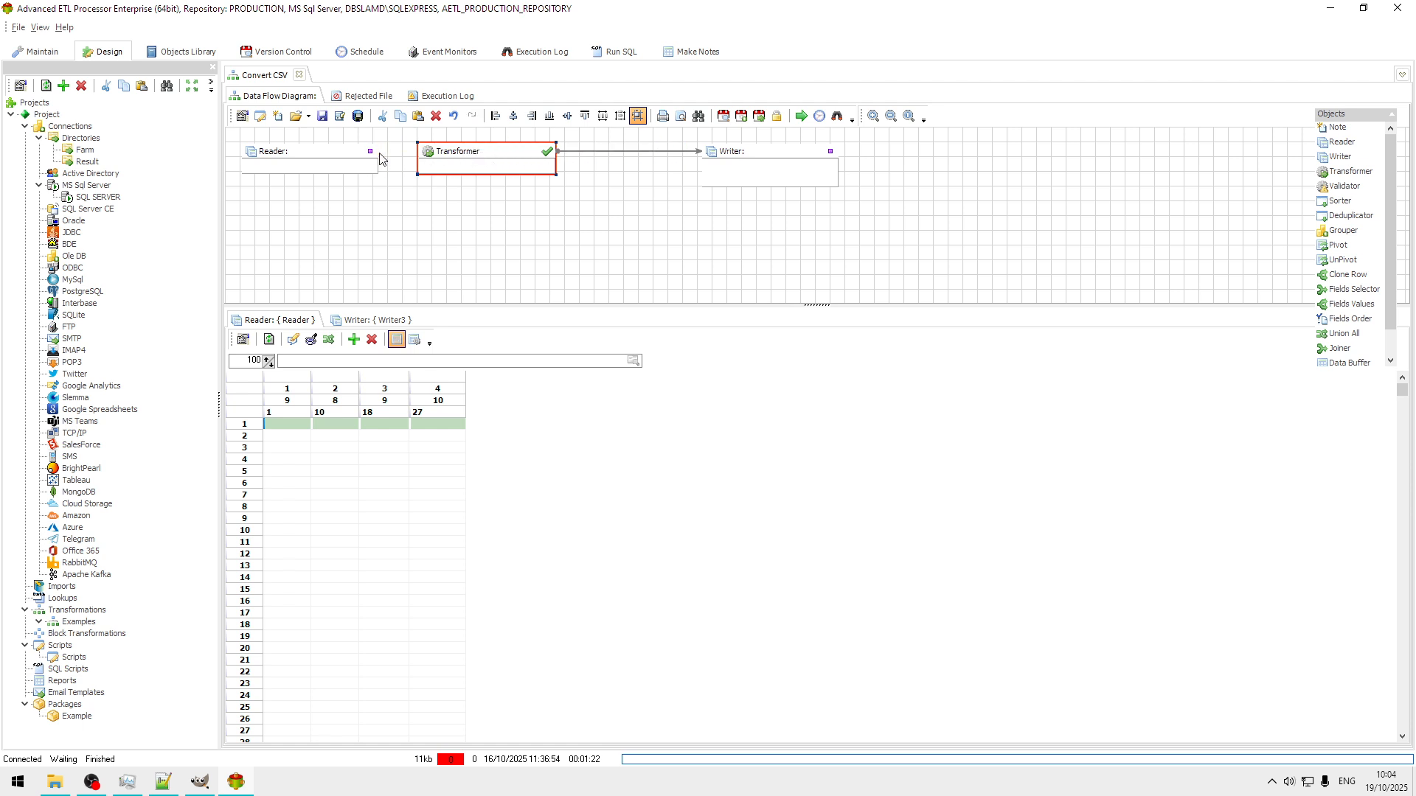
# - Set the Reader's data source type to Excel File(s) and its connection to Farm
pyautogui.click(306, 156)
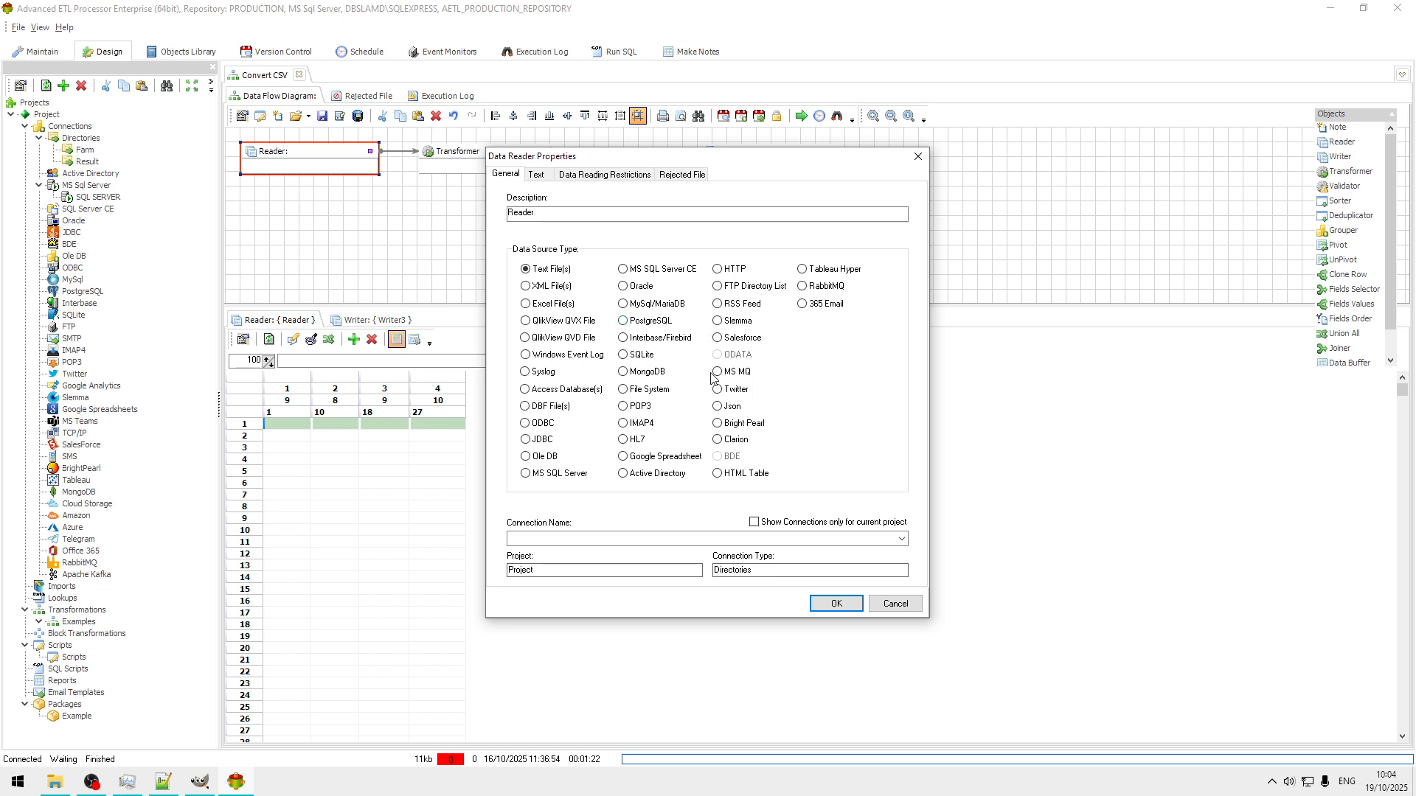
pyautogui.click(559, 304)
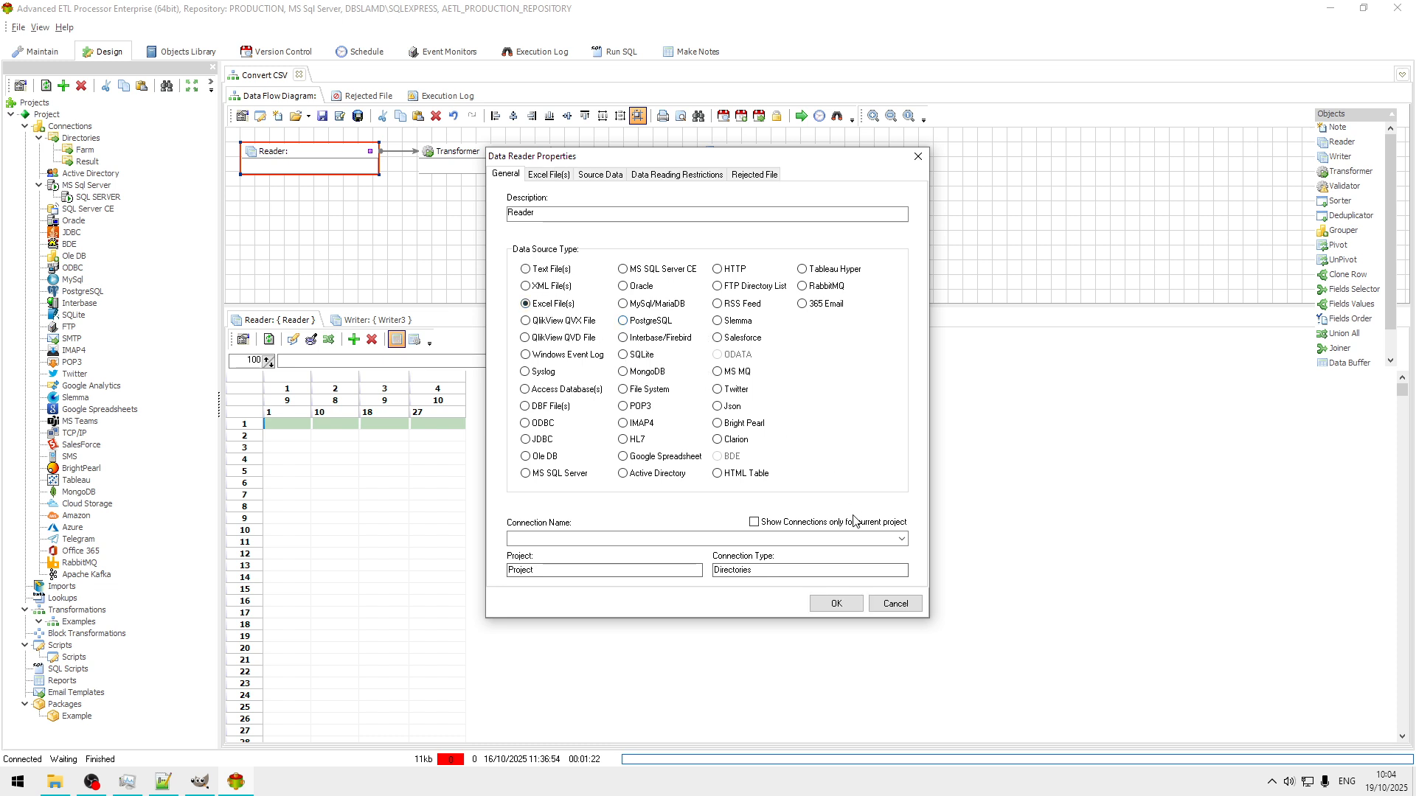
pyautogui.click(901, 539)
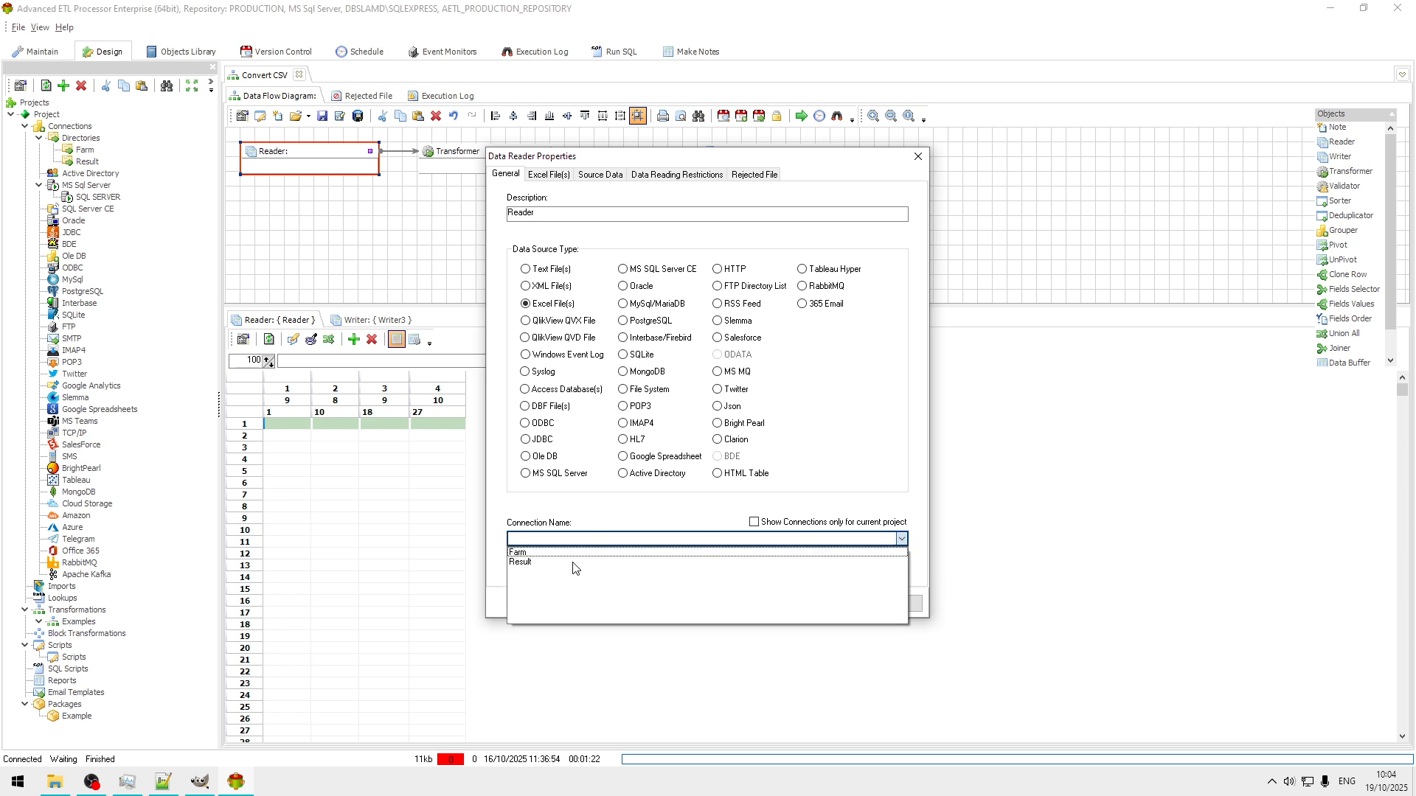
pyautogui.click(552, 553)
# - Choose Coastal Field.xlsx from the Majestic Farm folder as the Reader's Excel source file
pyautogui.click(548, 174)
pyautogui.click(894, 236)
pyautogui.click(900, 237)
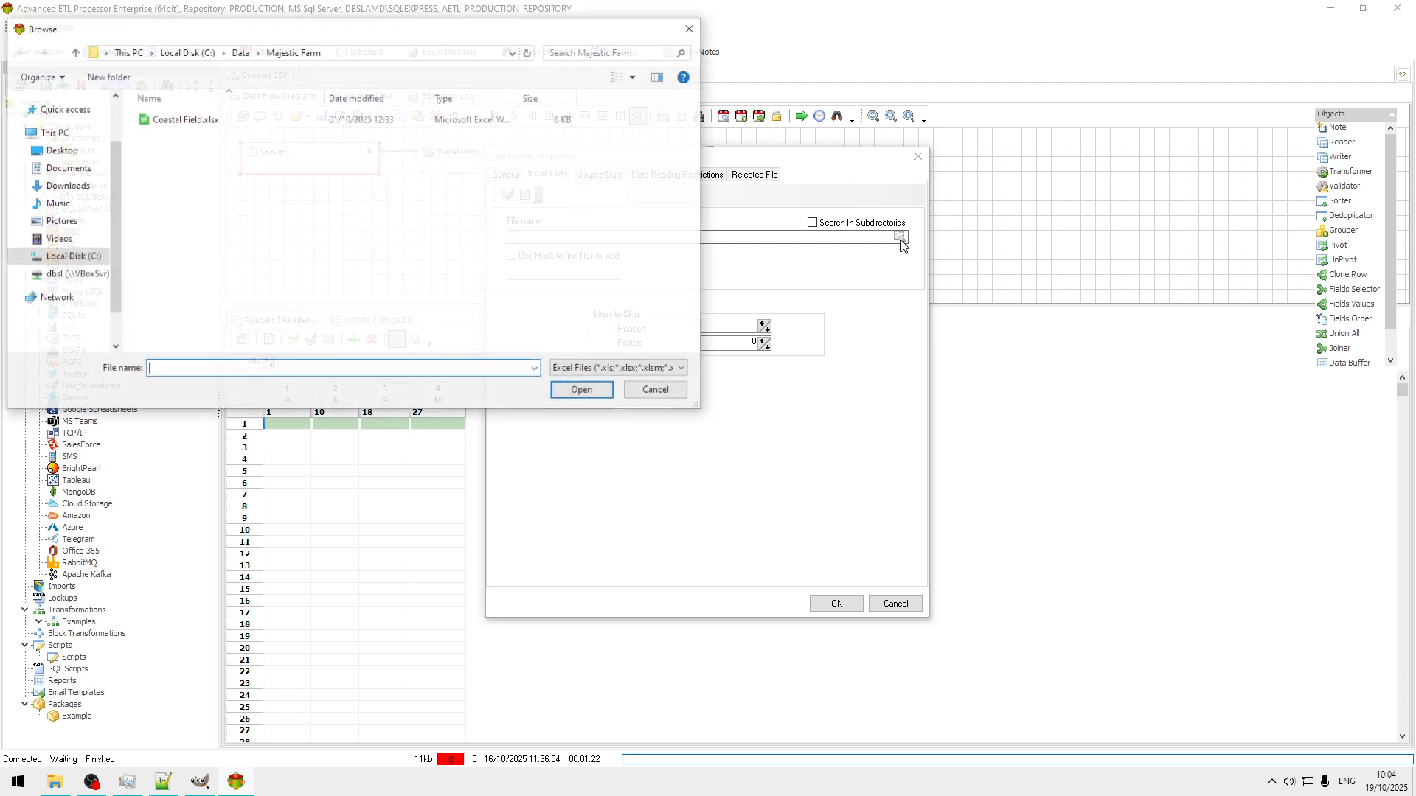
pyautogui.click(193, 122)
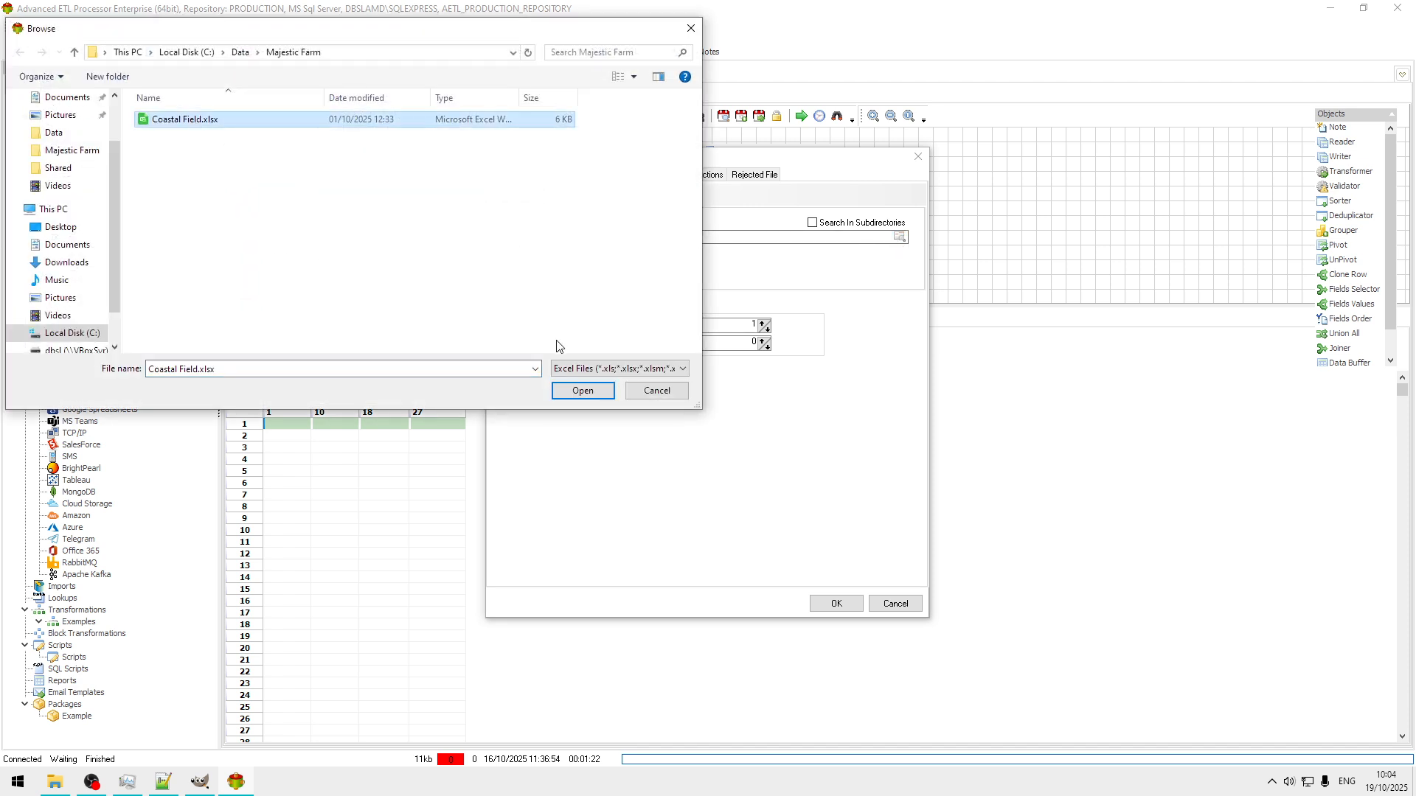
pyautogui.click(583, 391)
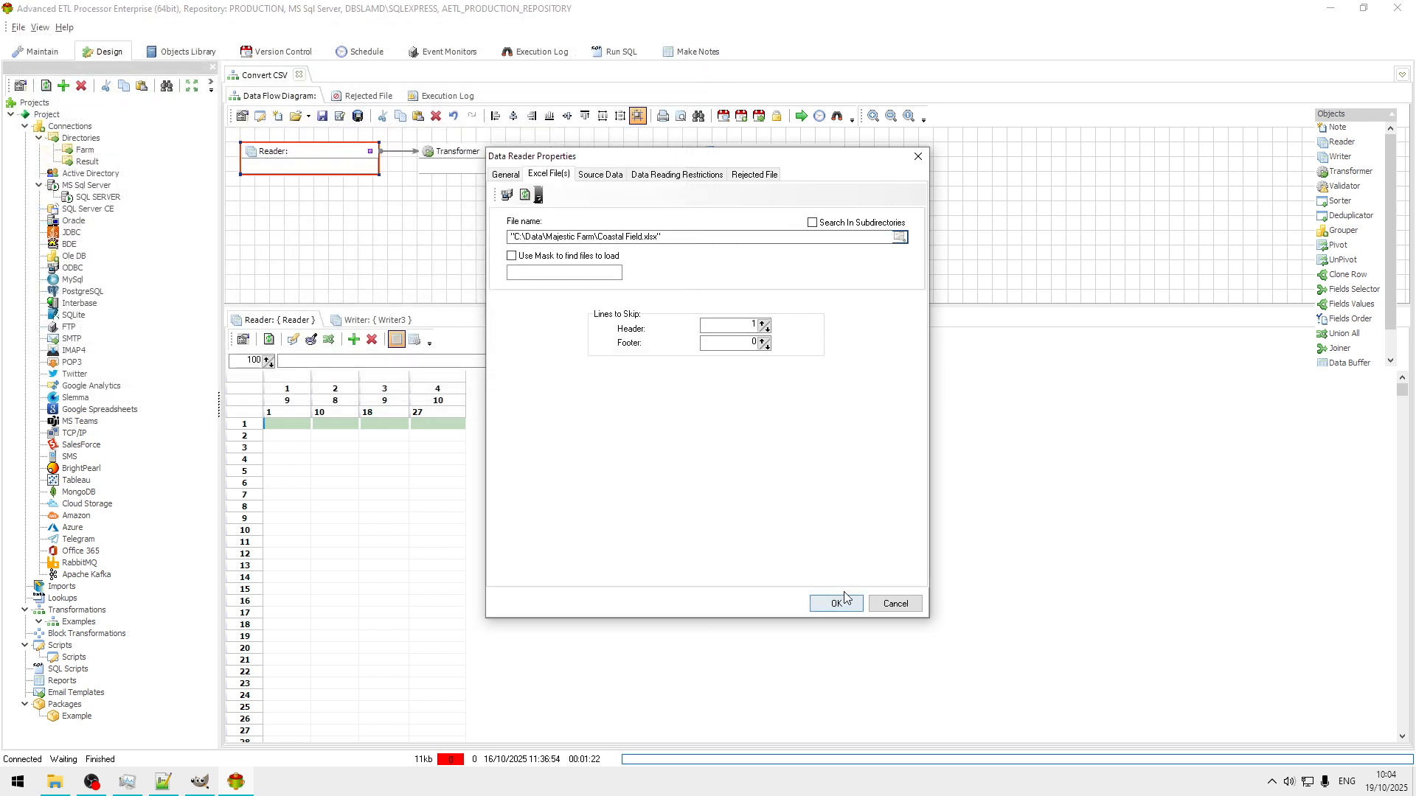
# - Add the Potatos sheet as the Reader's source table and apply the Reader properties
pyautogui.click(603, 176)
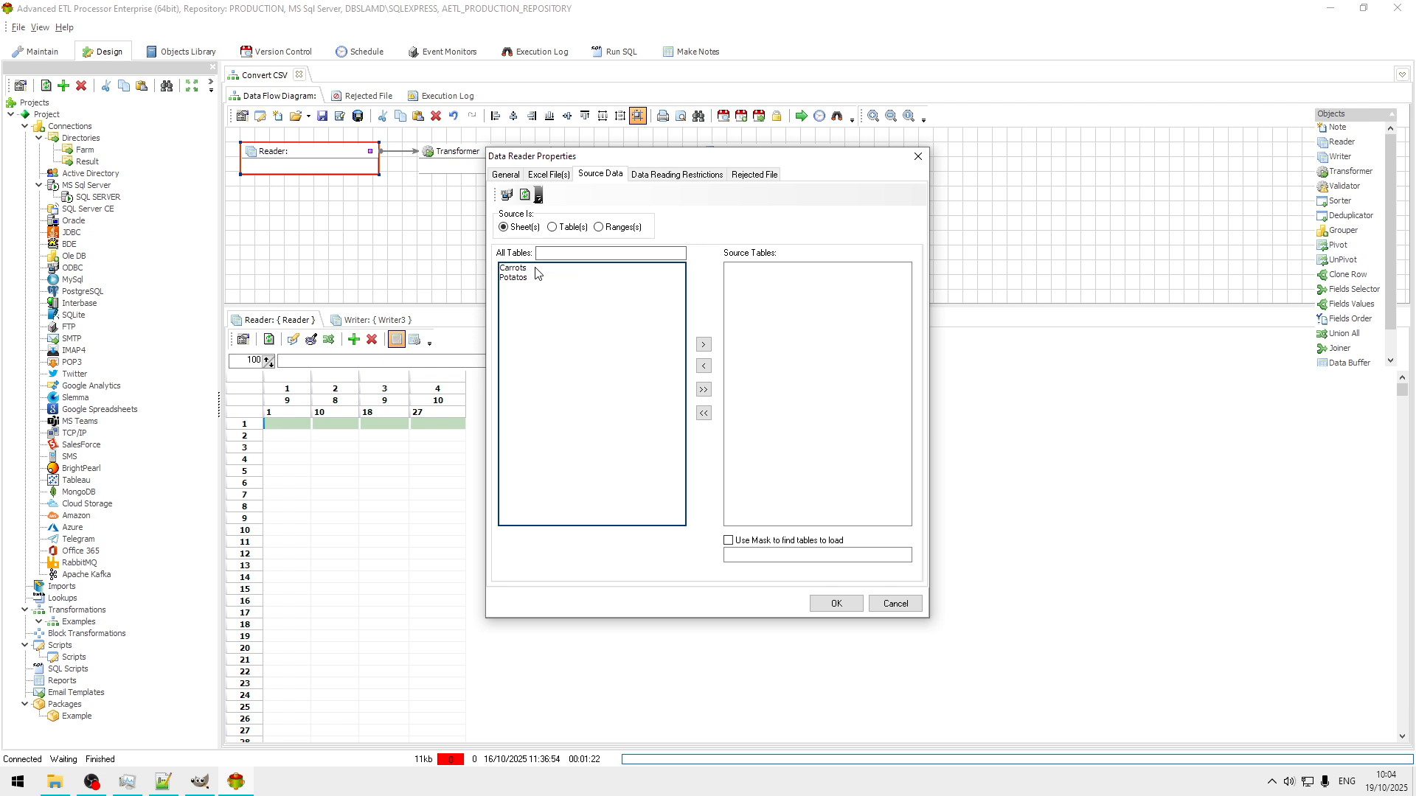
pyautogui.doubleClick(527, 278)
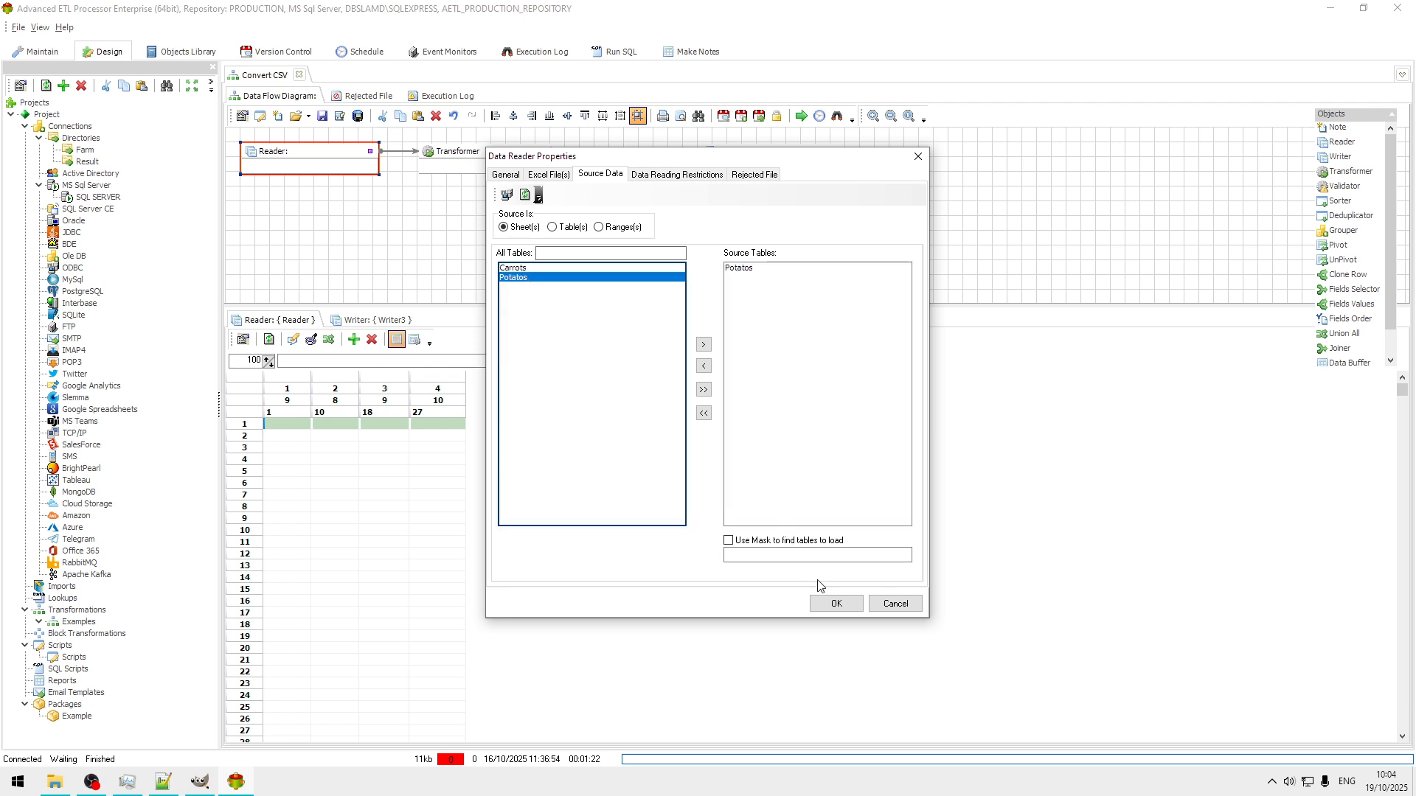
pyautogui.click(833, 603)
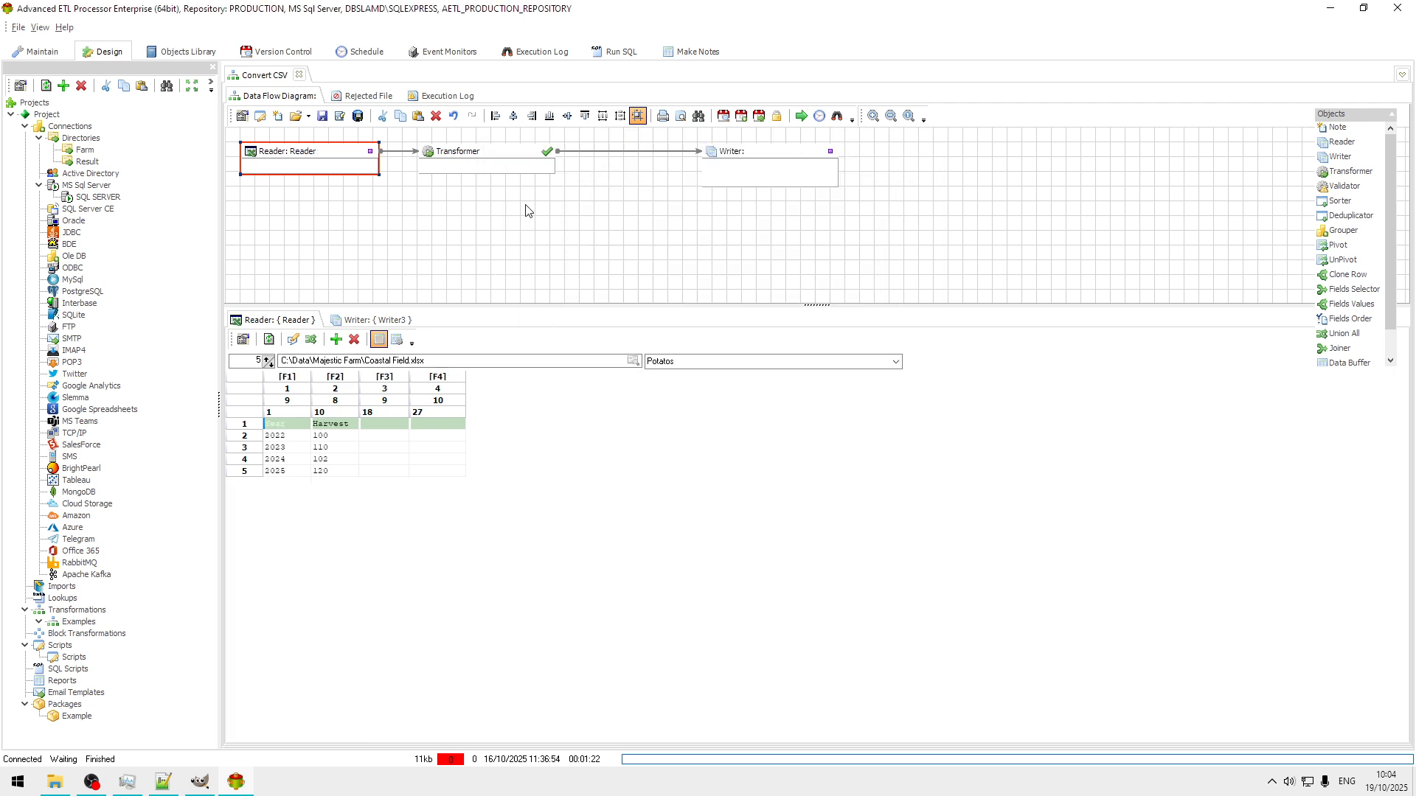
# - Copy the field definitions from Reader to Writer3
pyautogui.click(767, 164)
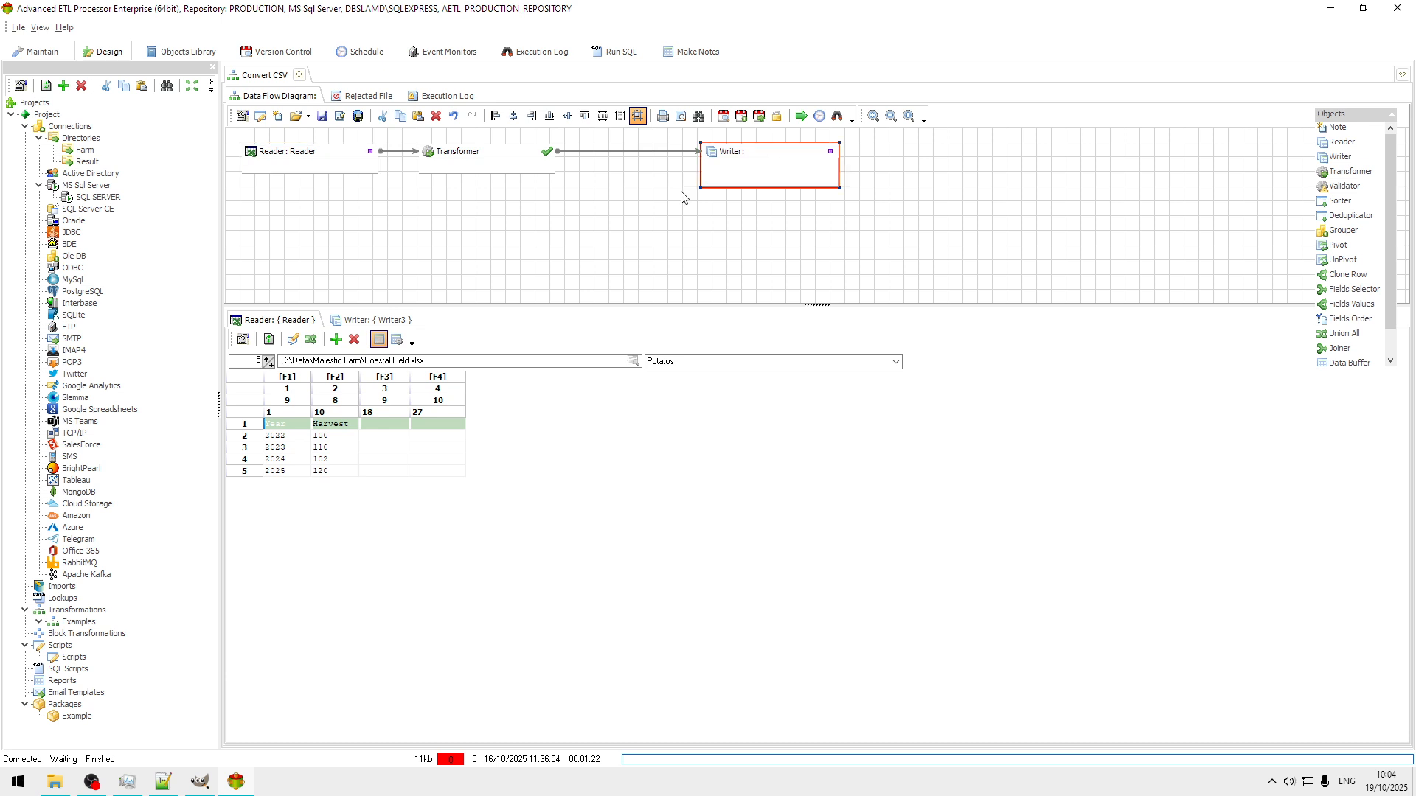
pyautogui.click(387, 321)
pyautogui.click(353, 341)
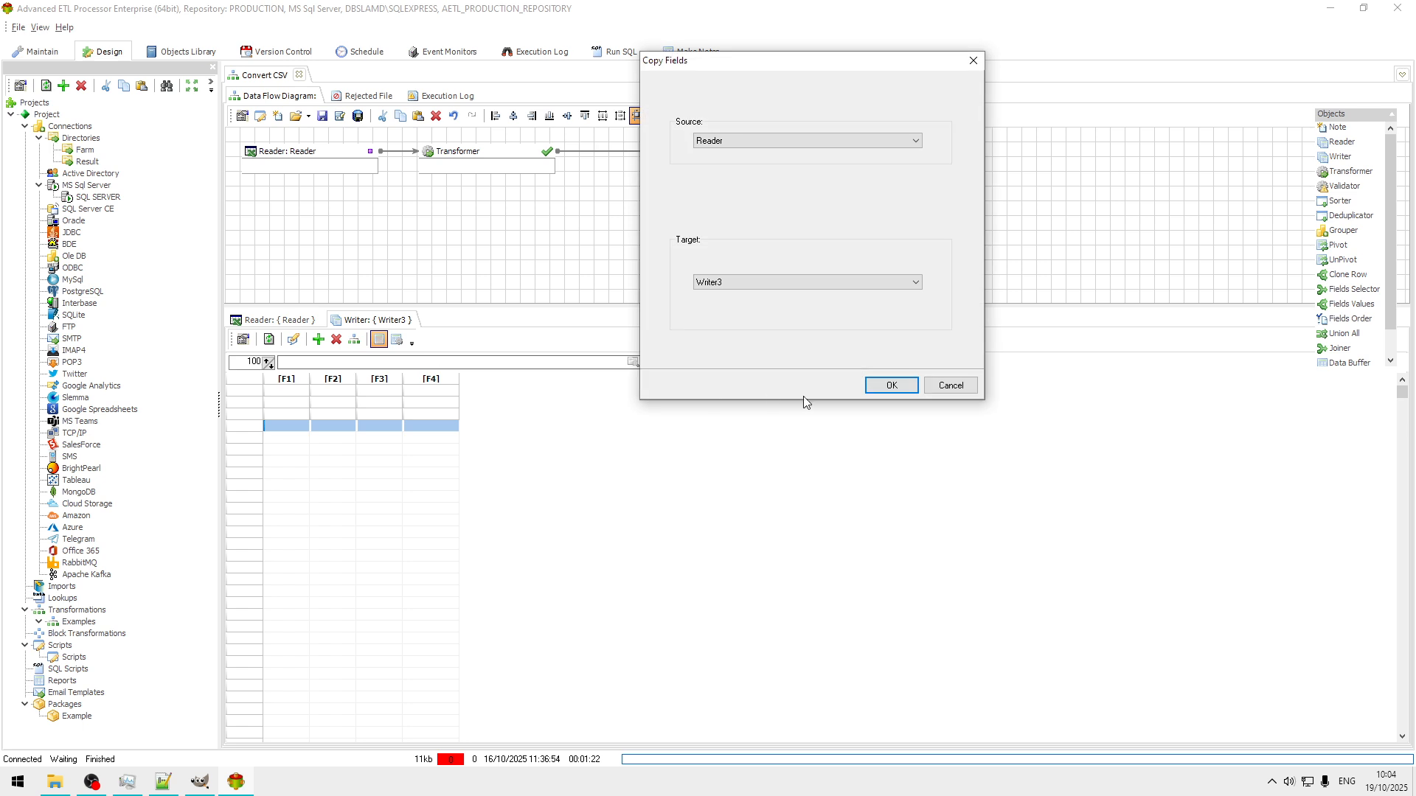
pyautogui.click(891, 386)
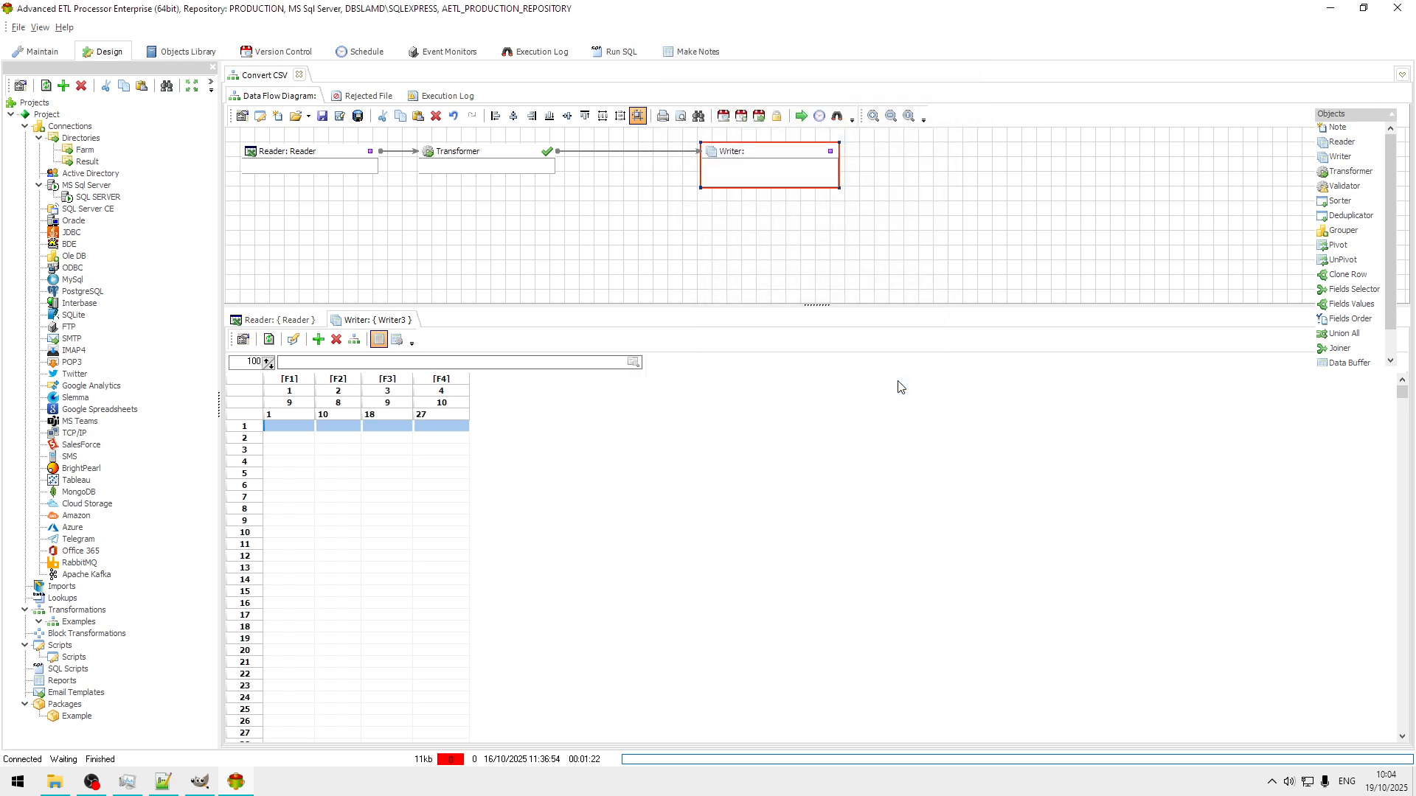
# - Delete the last two columns, F3 and F4, from the Reader's fields and auto-format its grid
pyautogui.click(294, 320)
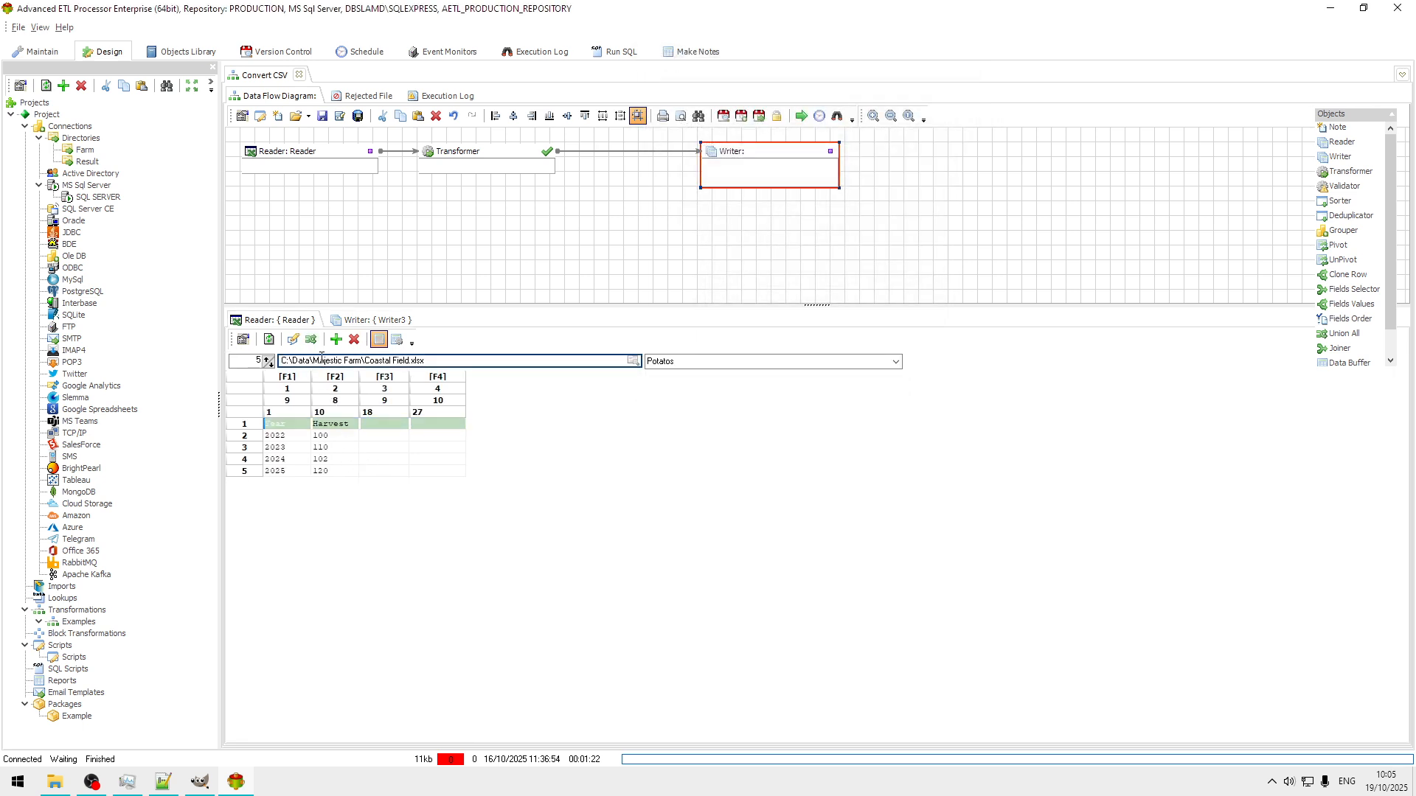
pyautogui.click(356, 340)
pyautogui.click(358, 344)
pyautogui.rightClick(332, 442)
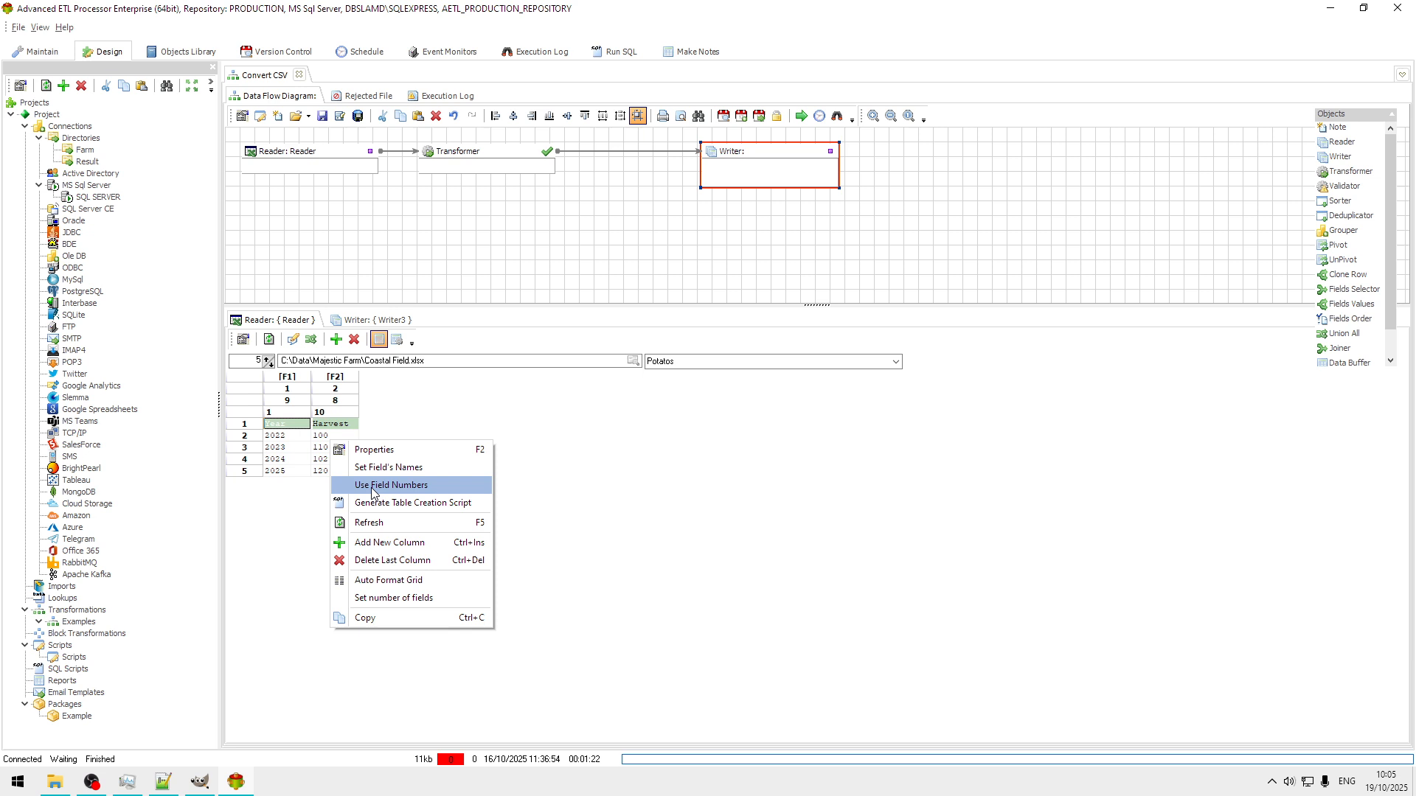
pyautogui.click(431, 580)
# - Set the Reader's field names to YEAR and HARVEST from the header row of its data
pyautogui.rightClick(313, 441)
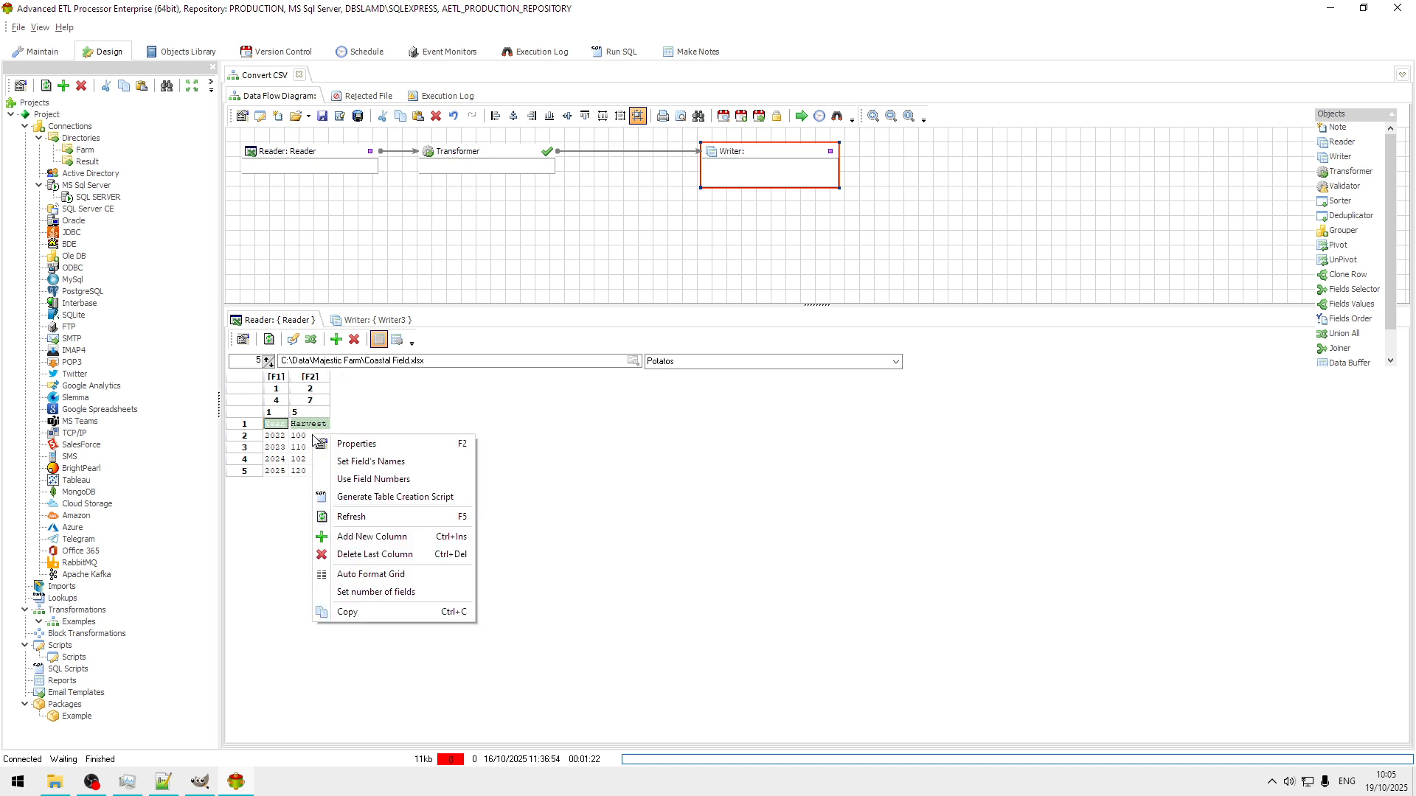
pyautogui.click(383, 463)
pyautogui.click(733, 405)
# - Copy the Reader's YEAR and HARVEST fields to Writer3, replacing its existing fields
pyautogui.click(389, 320)
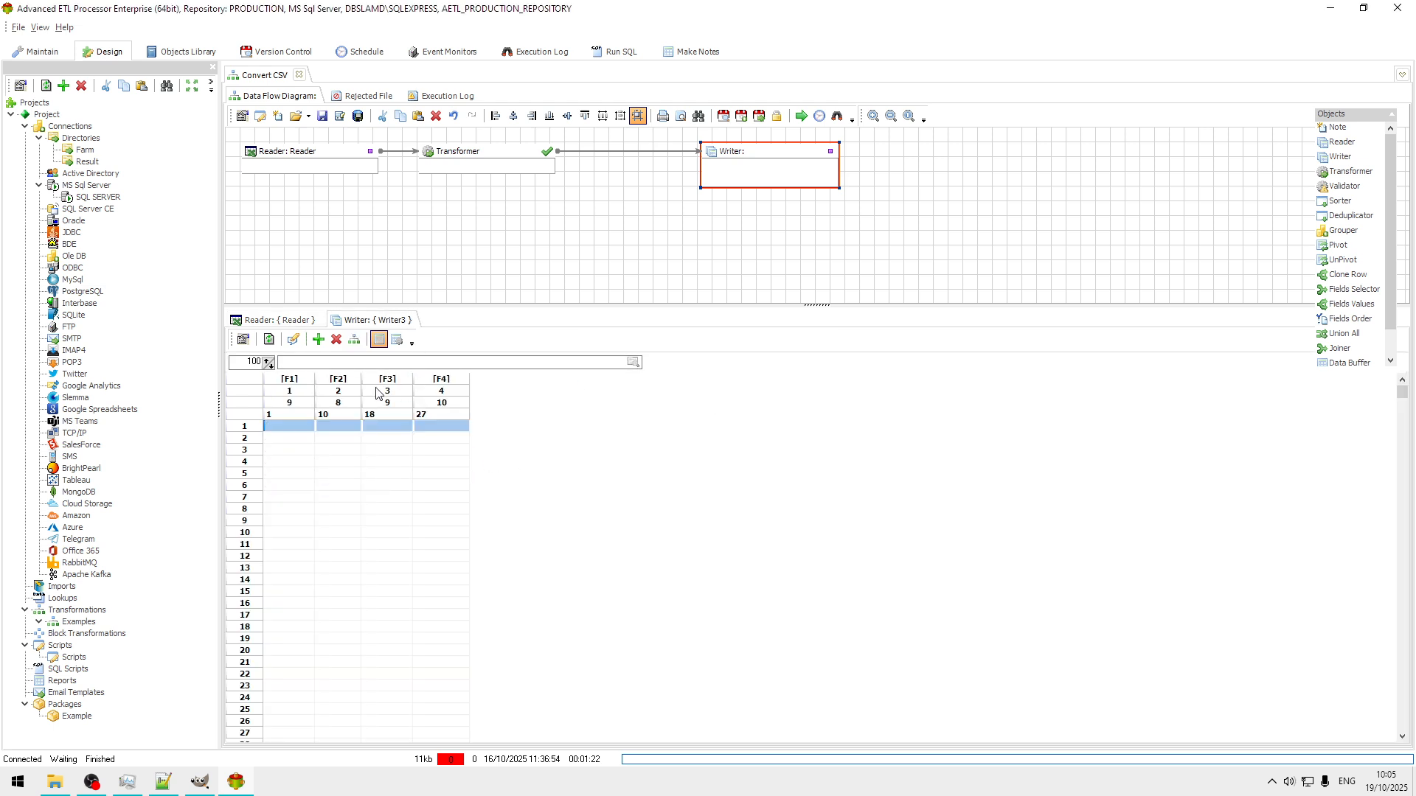
pyautogui.click(354, 340)
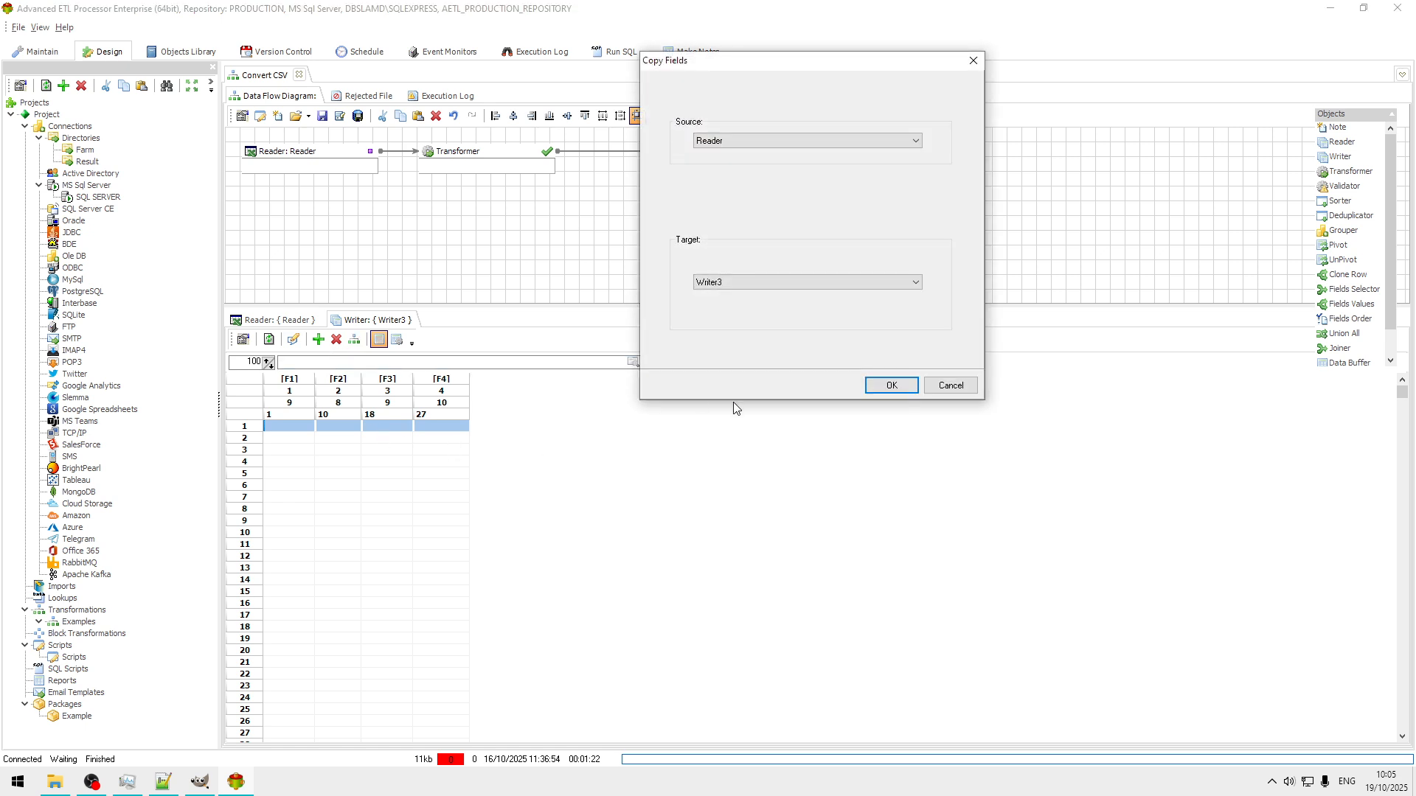
pyautogui.click(889, 384)
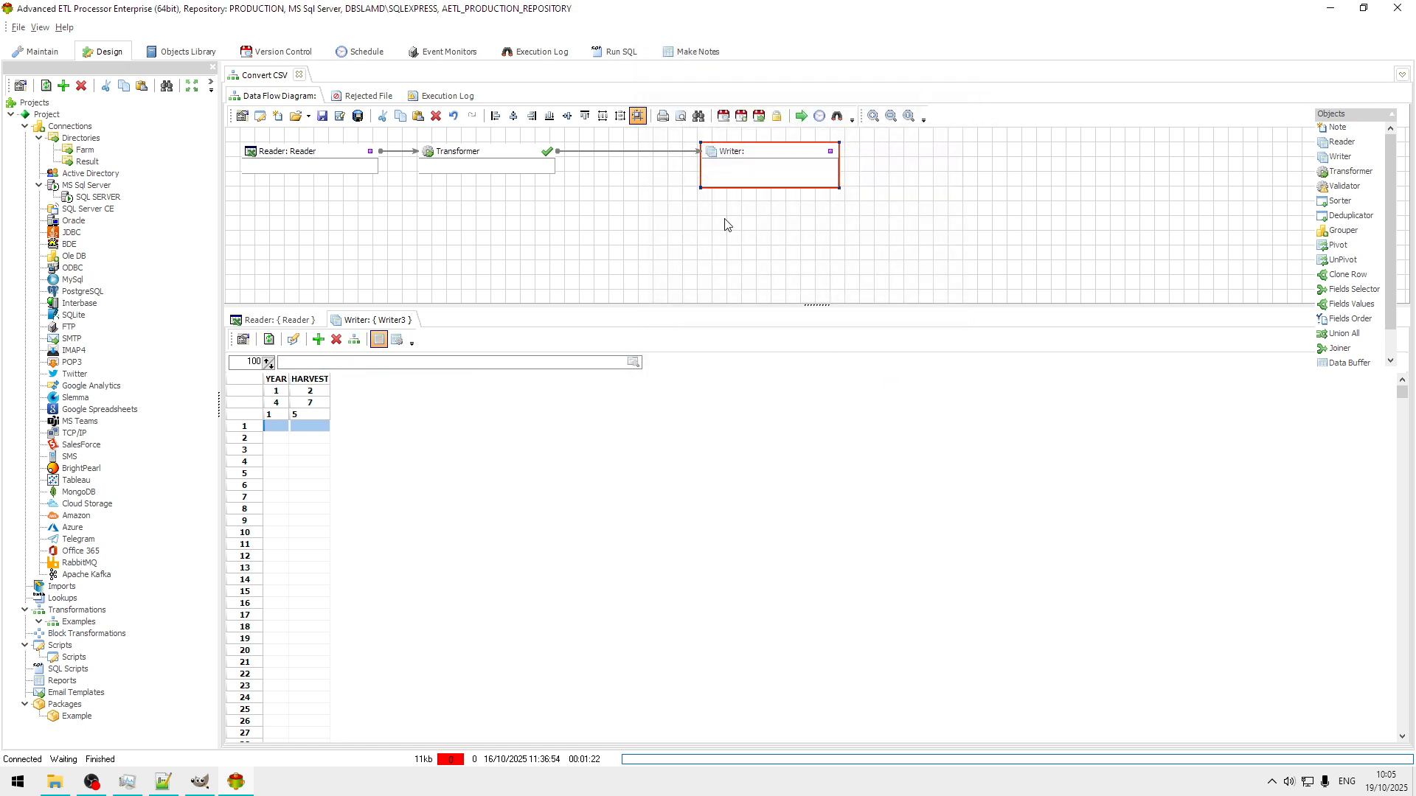
# - Open the Writer's properties and set its connection to Result, with Text File as the data target type
pyautogui.doubleClick(797, 154)
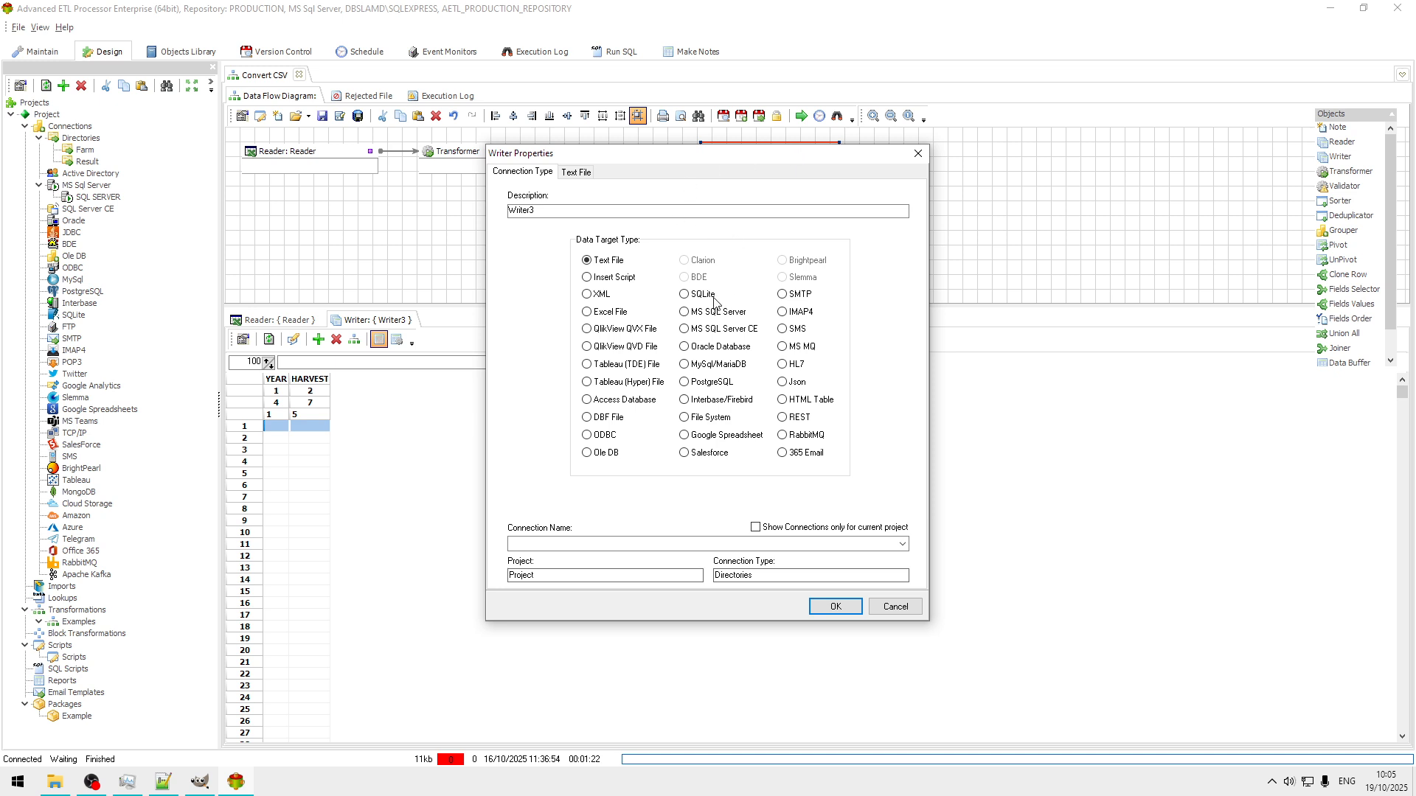
pyautogui.click(901, 546)
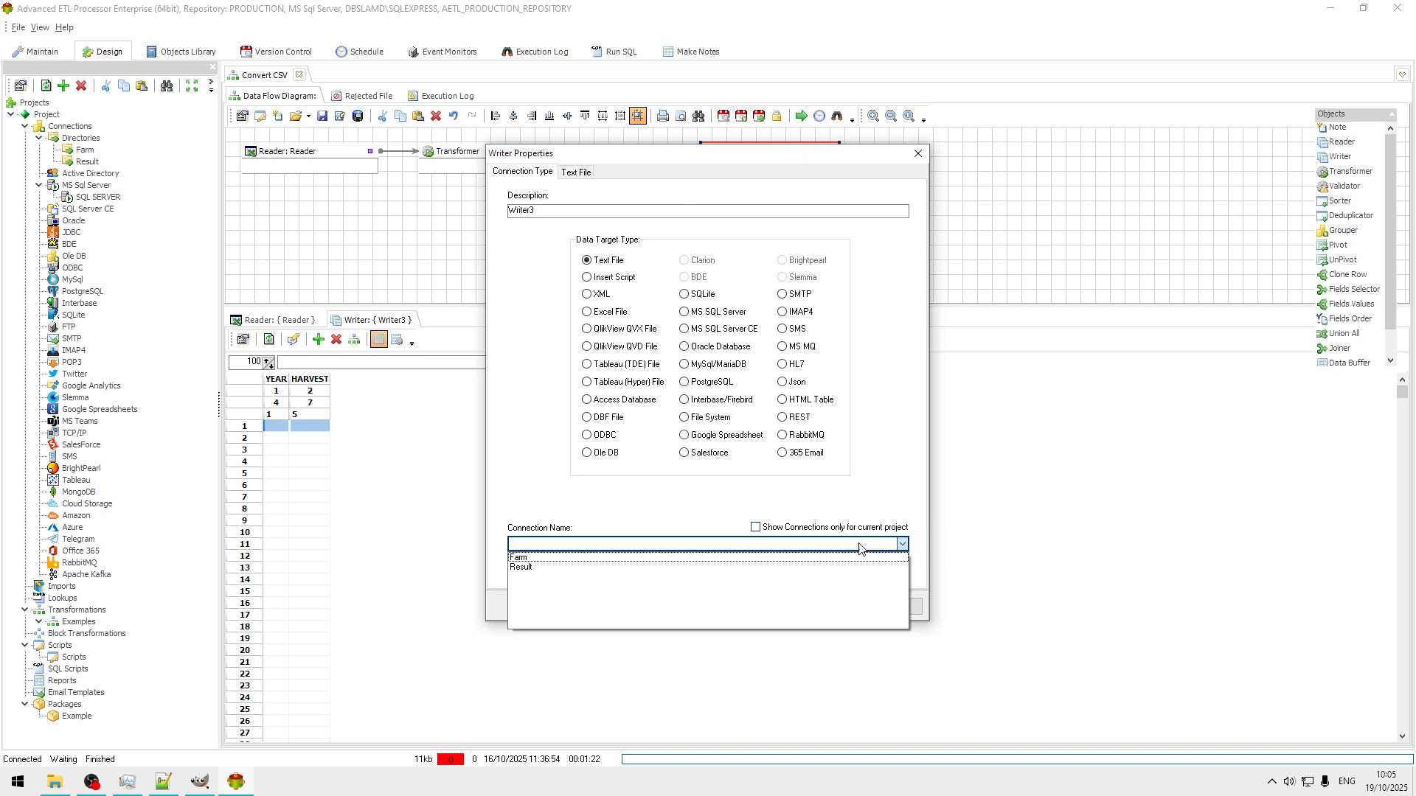
pyautogui.click(554, 569)
# - Set the Writer's target text file to Result.csv in C:\Data\Result and apply the Writer properties
pyautogui.click(576, 172)
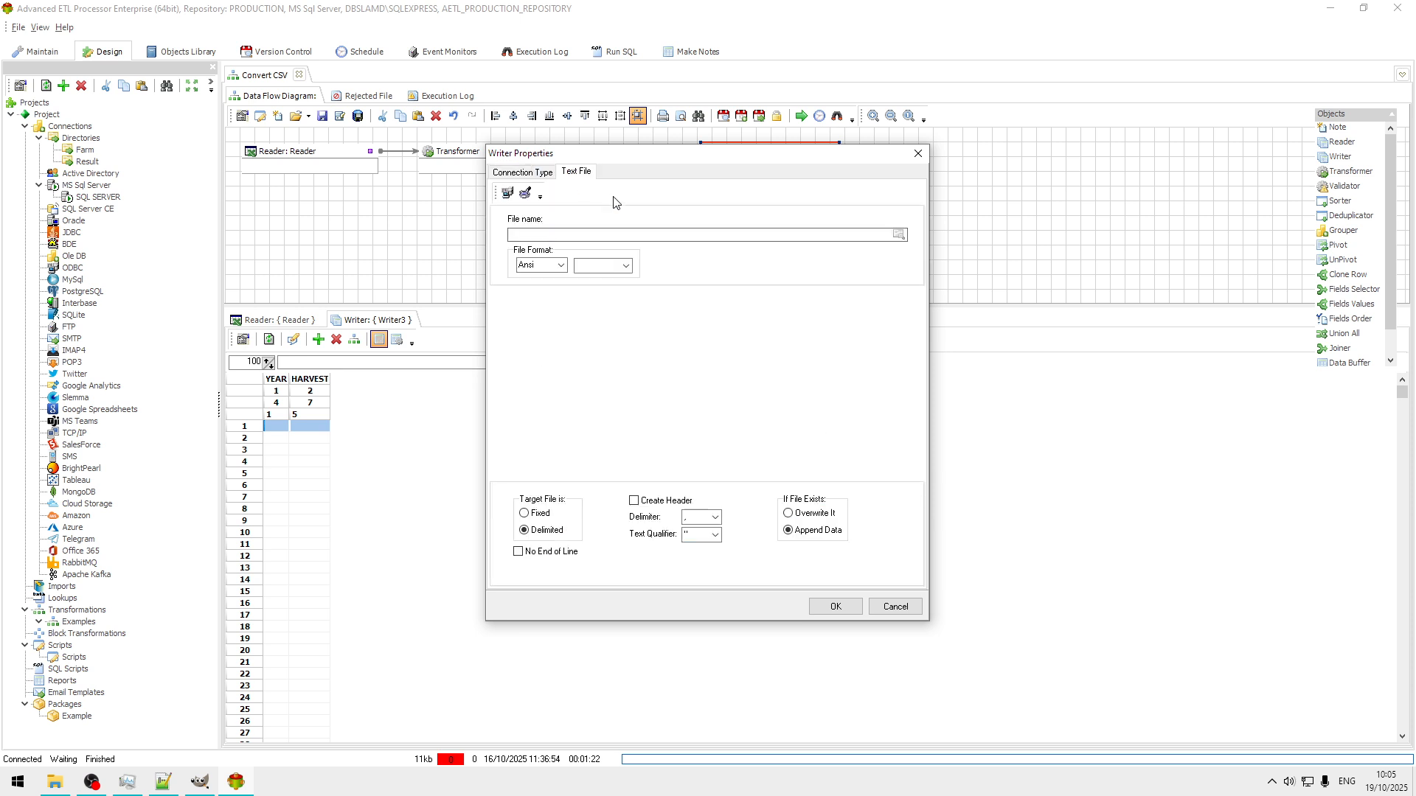
pyautogui.click(899, 234)
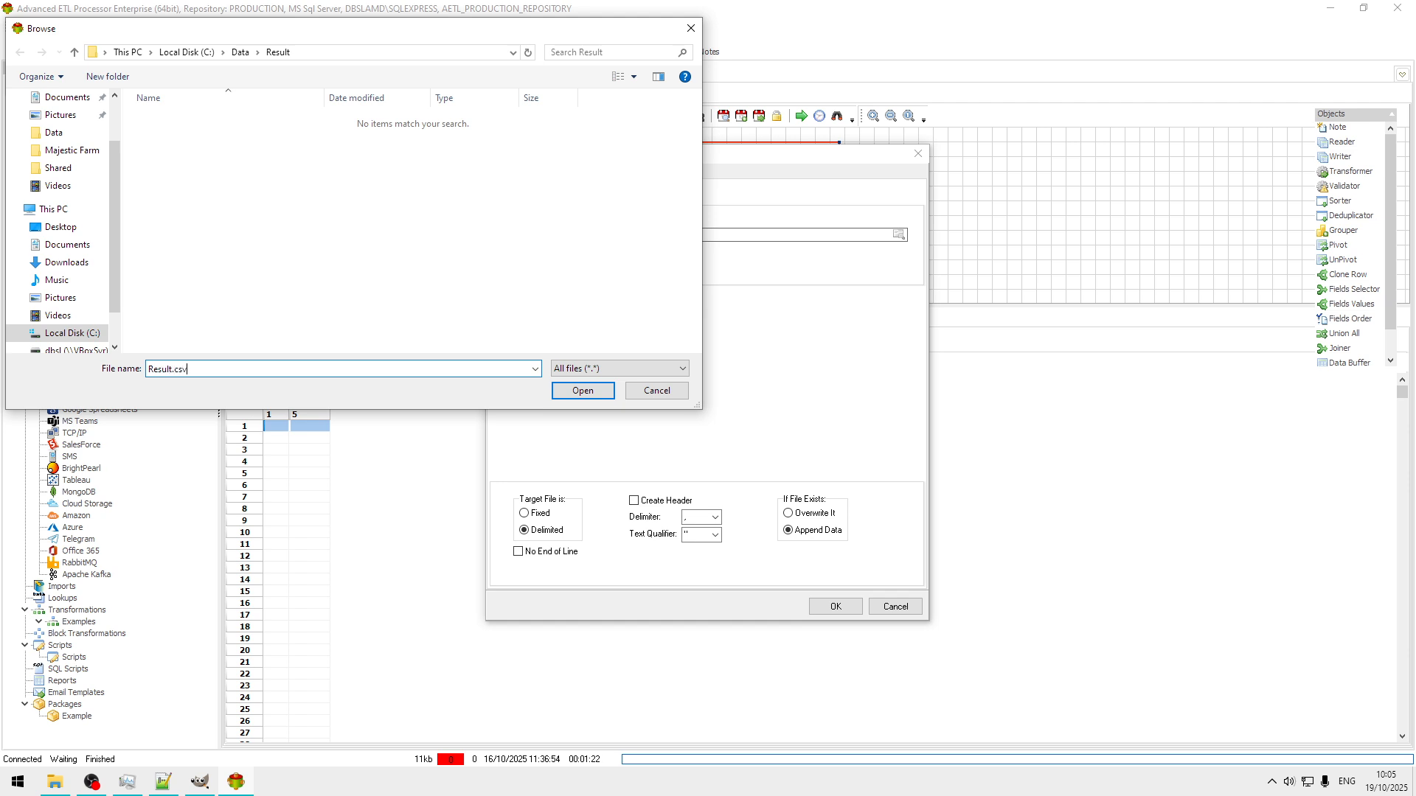
pyautogui.click(583, 391)
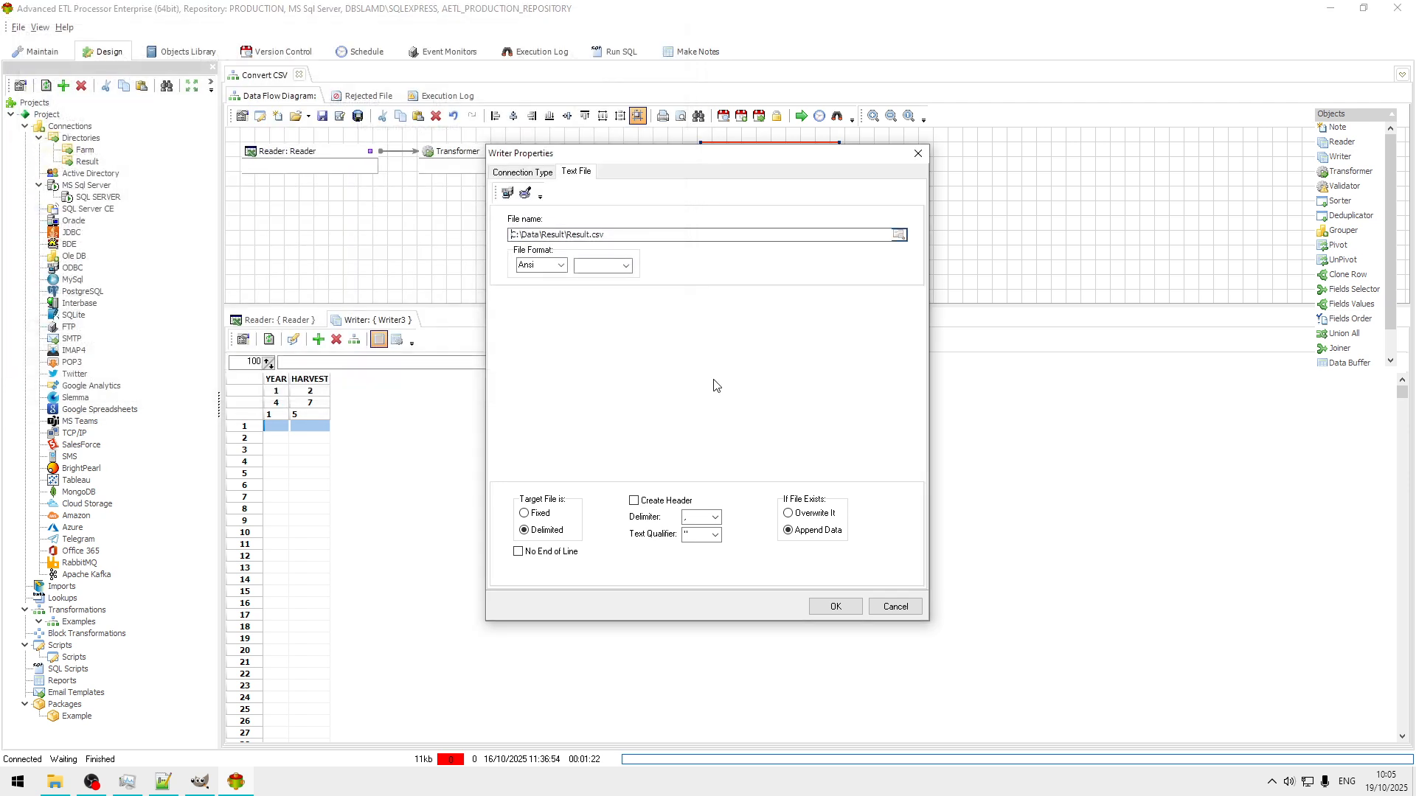
pyautogui.click(833, 606)
# - Map YEAR to YEAR and HARVEST to HARVEST in Transformer2, apply the mapping and run the transformation
pyautogui.doubleClick(523, 162)
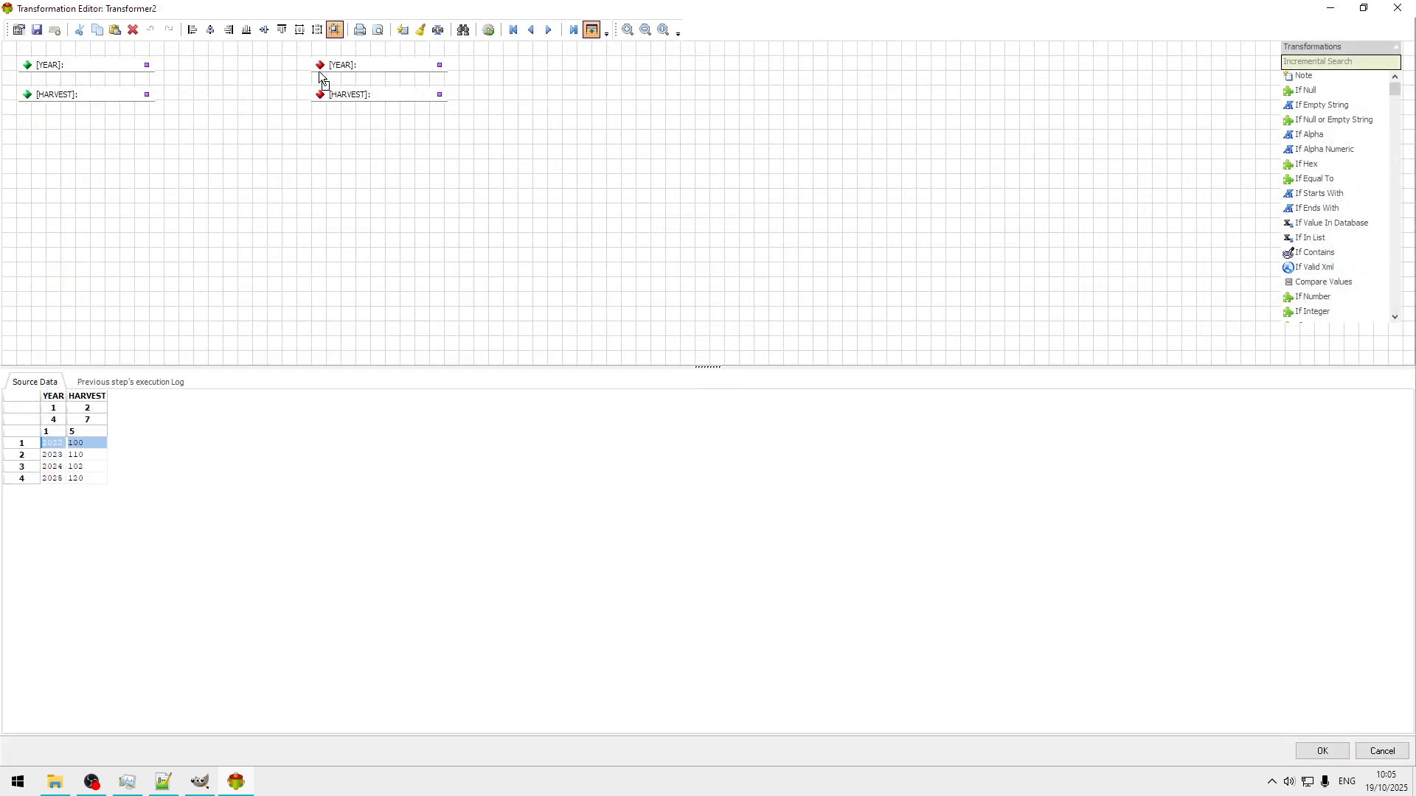
pyautogui.moveTo(321, 67); pyautogui.dragTo(346, 101)
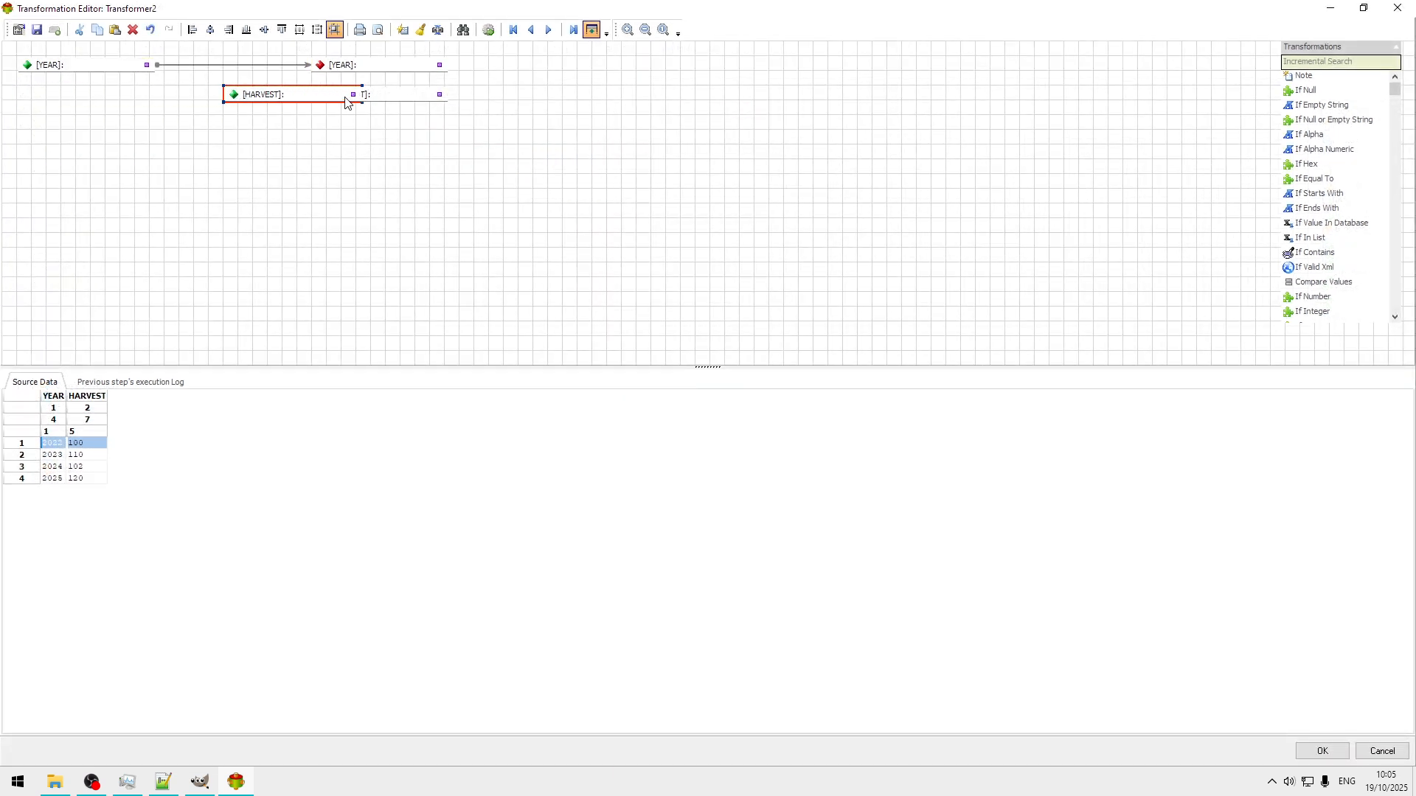
pyautogui.moveTo(162, 94); pyautogui.dragTo(324, 102)
pyautogui.click(1322, 750)
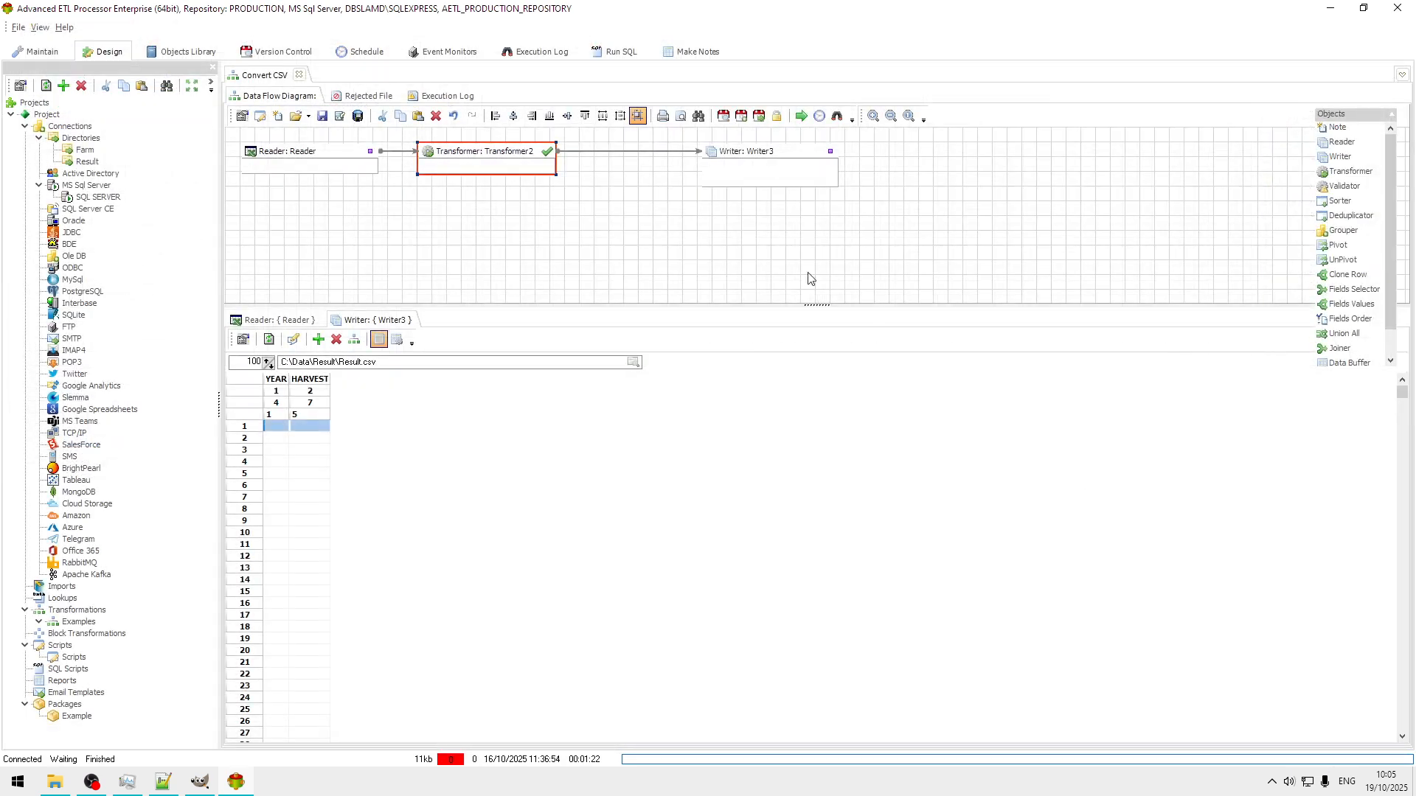
pyautogui.click(800, 117)
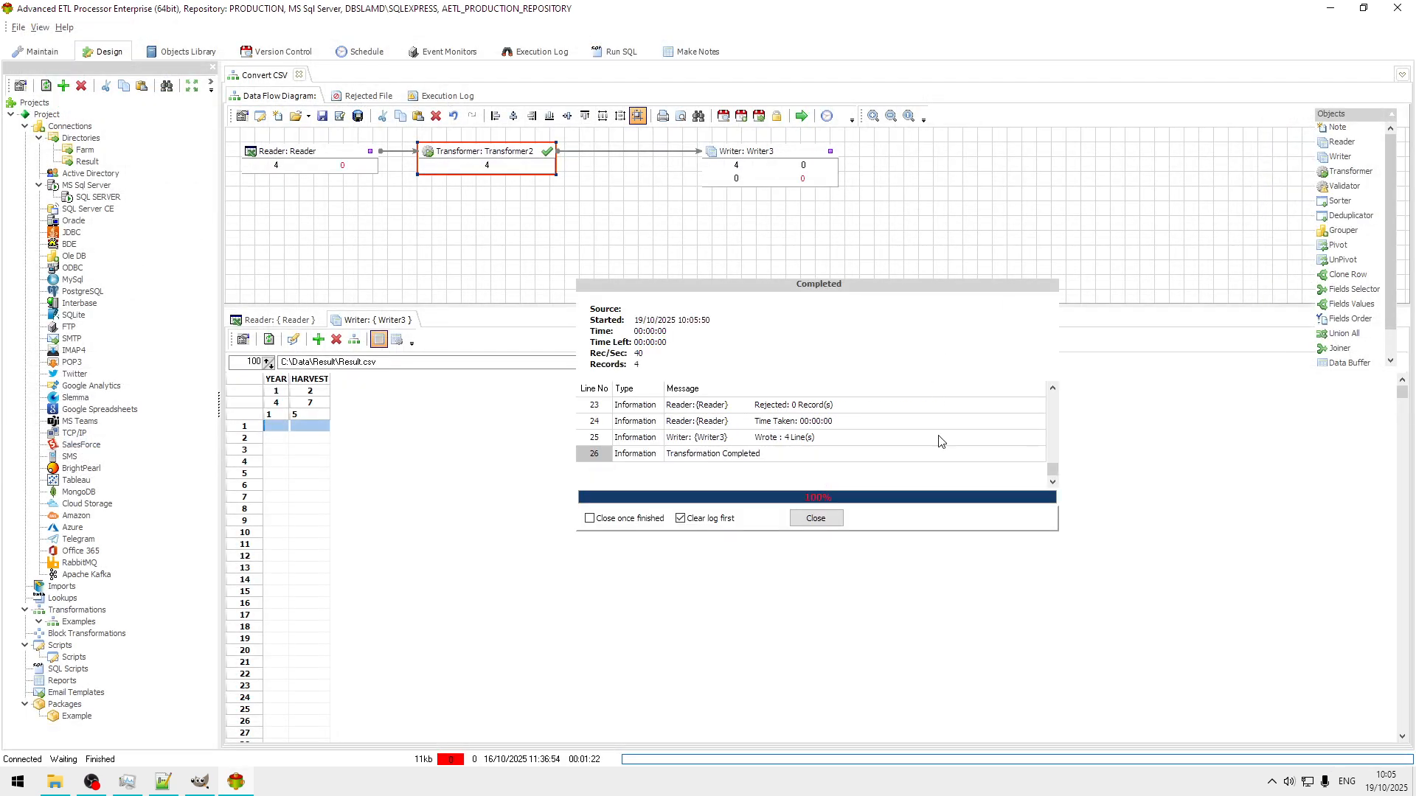
pyautogui.click(833, 523)
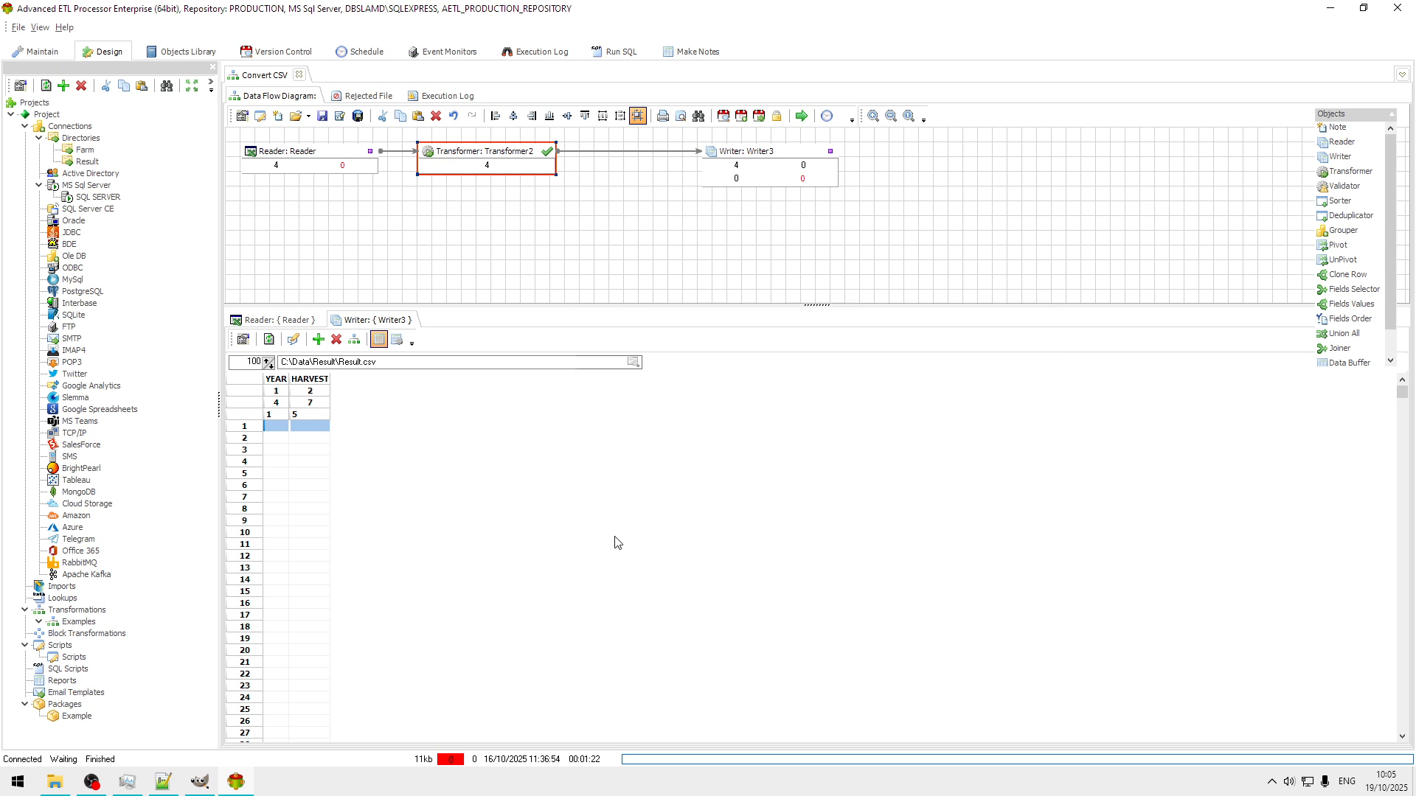
# - Switch to File Explorer, close the open Coastal Field.xlsx spreadsheet and rename that file in C:\Data\Majestic Farm to Far Field.xlsx
pyautogui.click(54, 783)
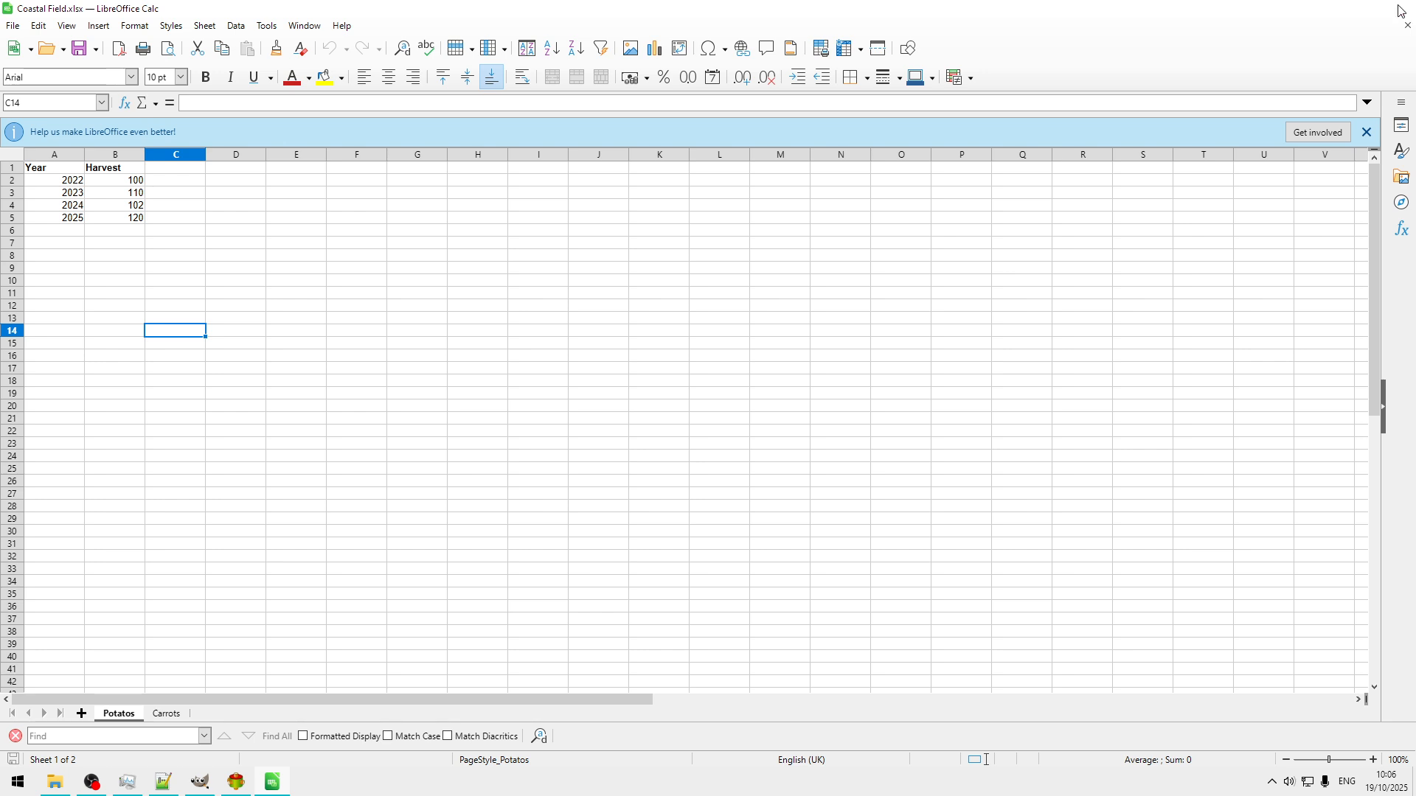
pyautogui.click(1398, 7)
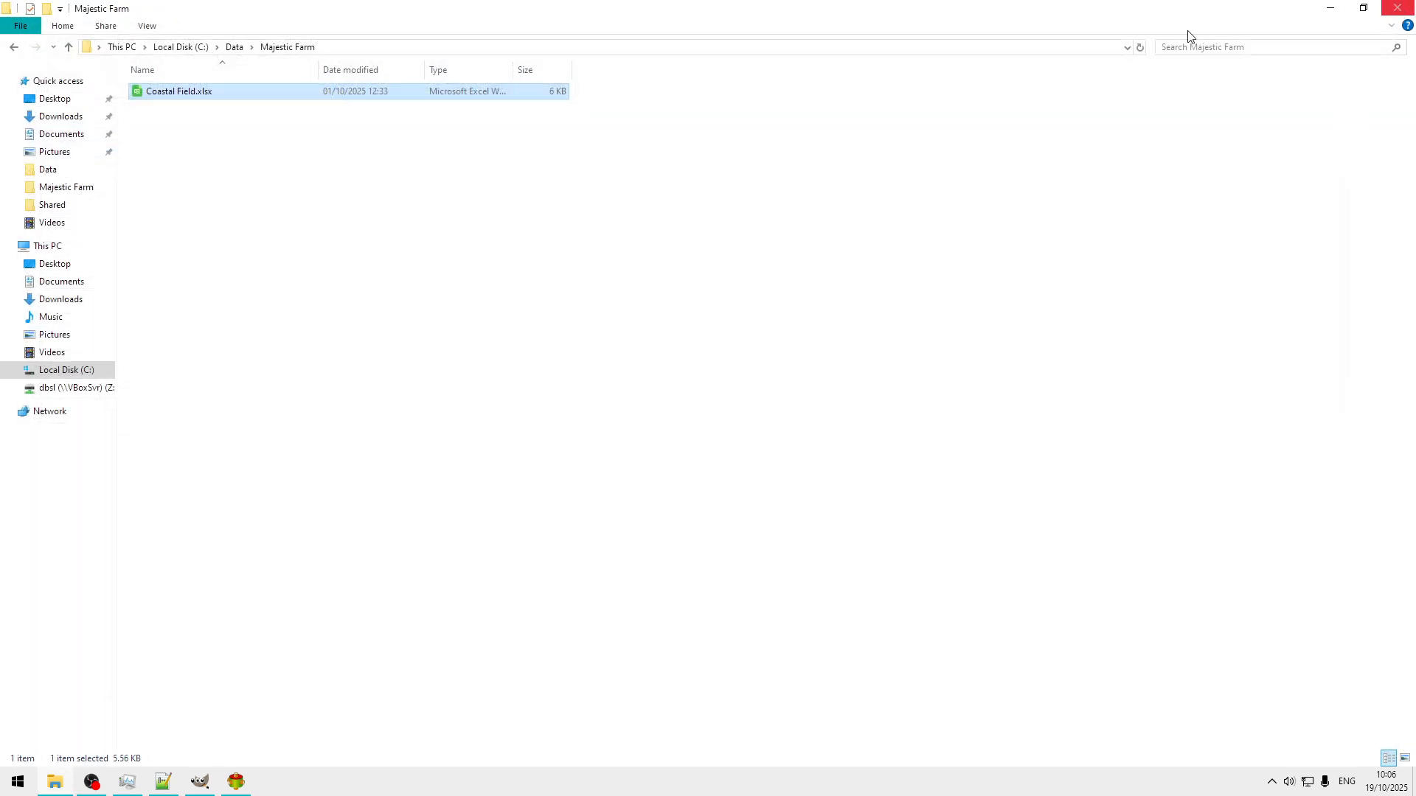
pyautogui.click(177, 94)
pyautogui.click(175, 91)
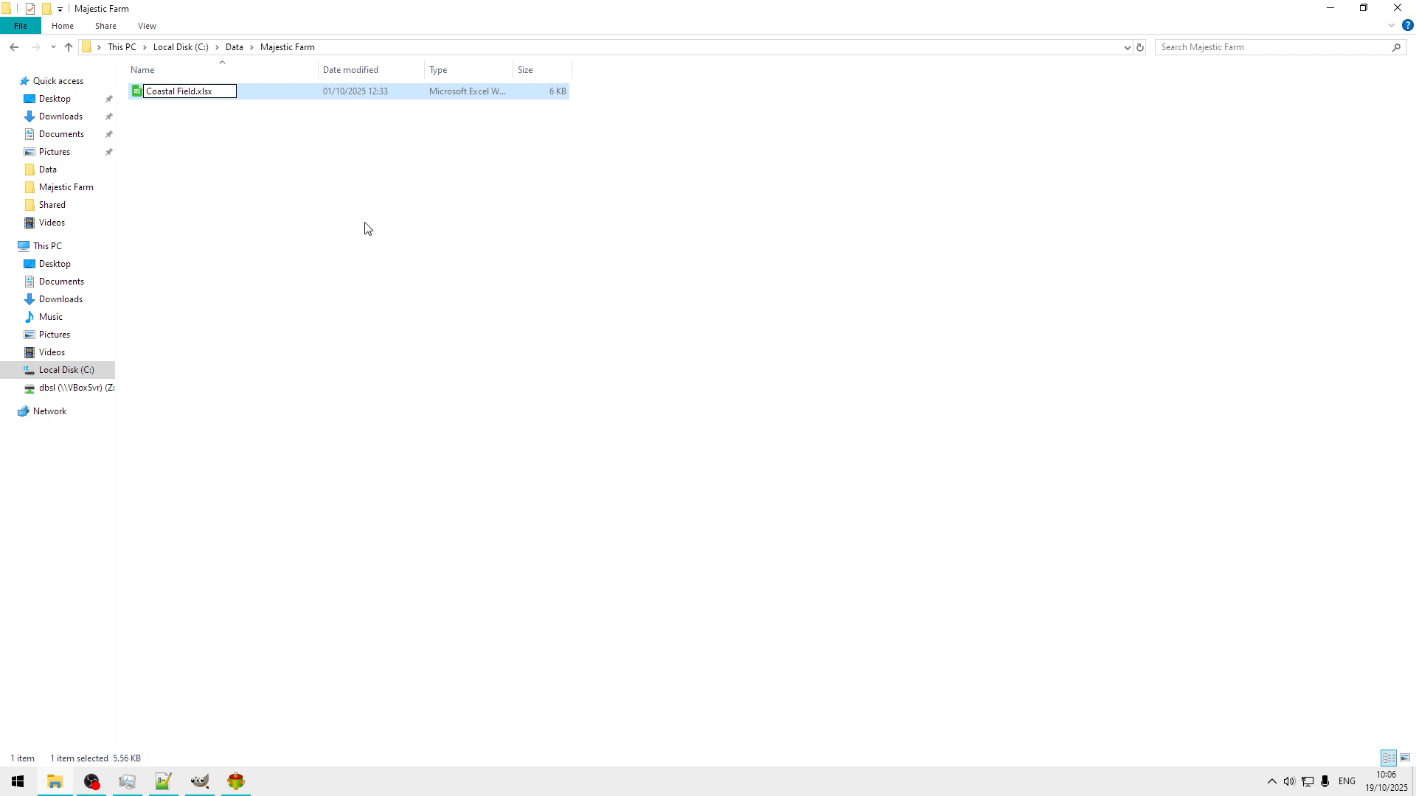
pyautogui.press('BackSpace')
pyautogui.press('BackSpace')
pyautogui.press('BackSpace')
pyautogui.press('BackSpace')
pyautogui.press('BackSpace')
pyautogui.press('BackSpace')
pyautogui.press('BackSpace')
pyautogui.press('BackSpace')
pyautogui.write('Far')
pyautogui.click(408, 273)
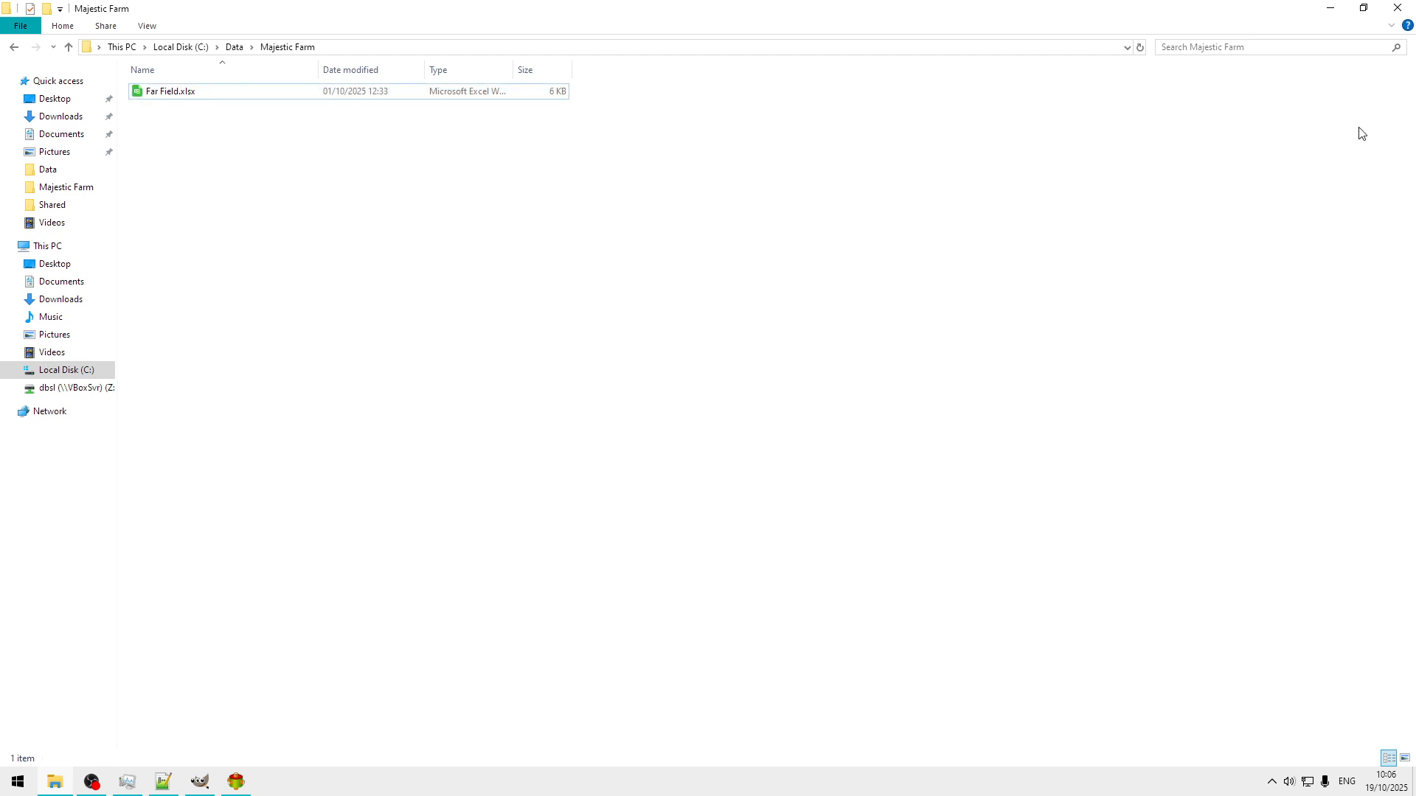
pyautogui.click(1397, 8)
# - Run the Convert CSV transformation against the renamed source file, dismiss the execution log and move Writer3 closer to Transformer2
pyautogui.click(802, 115)
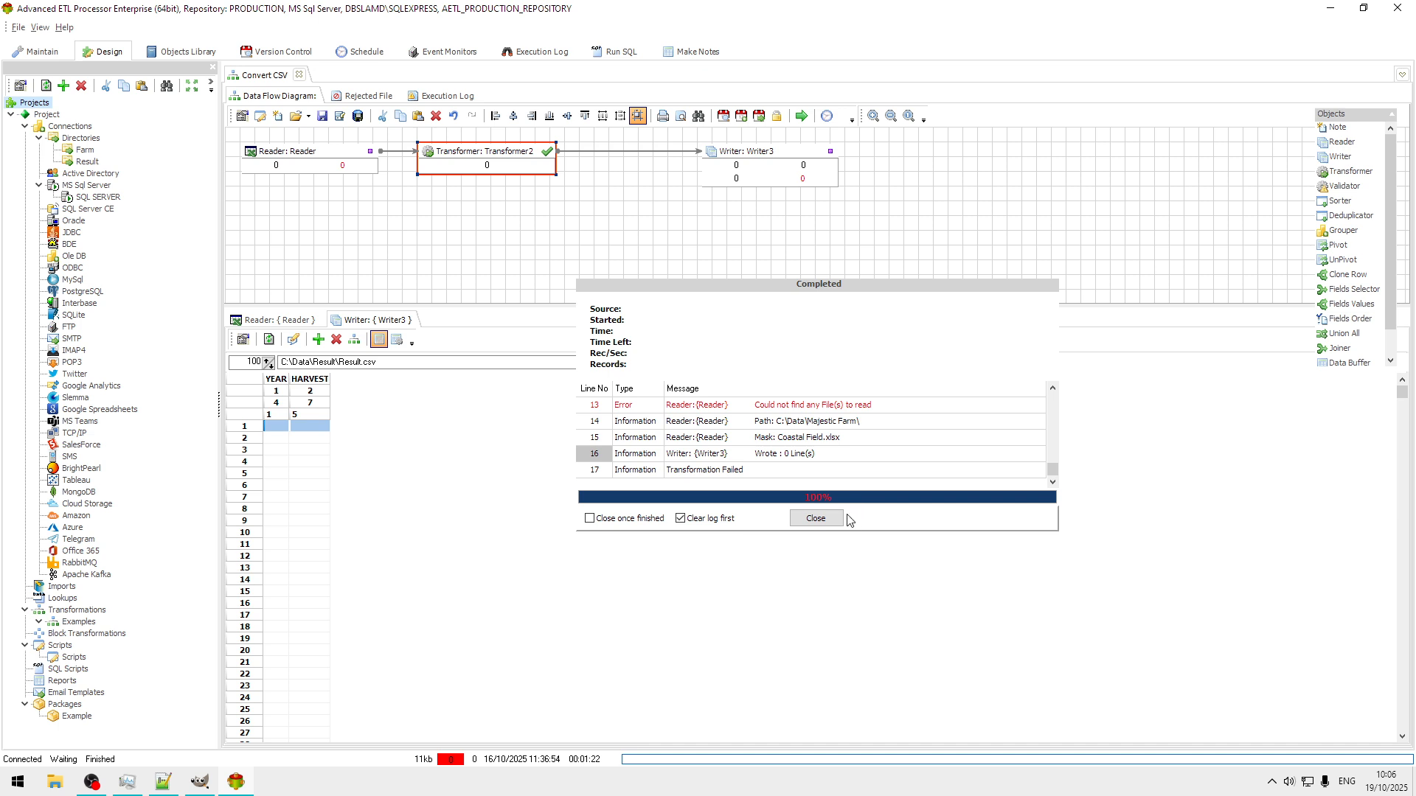
pyautogui.click(816, 518)
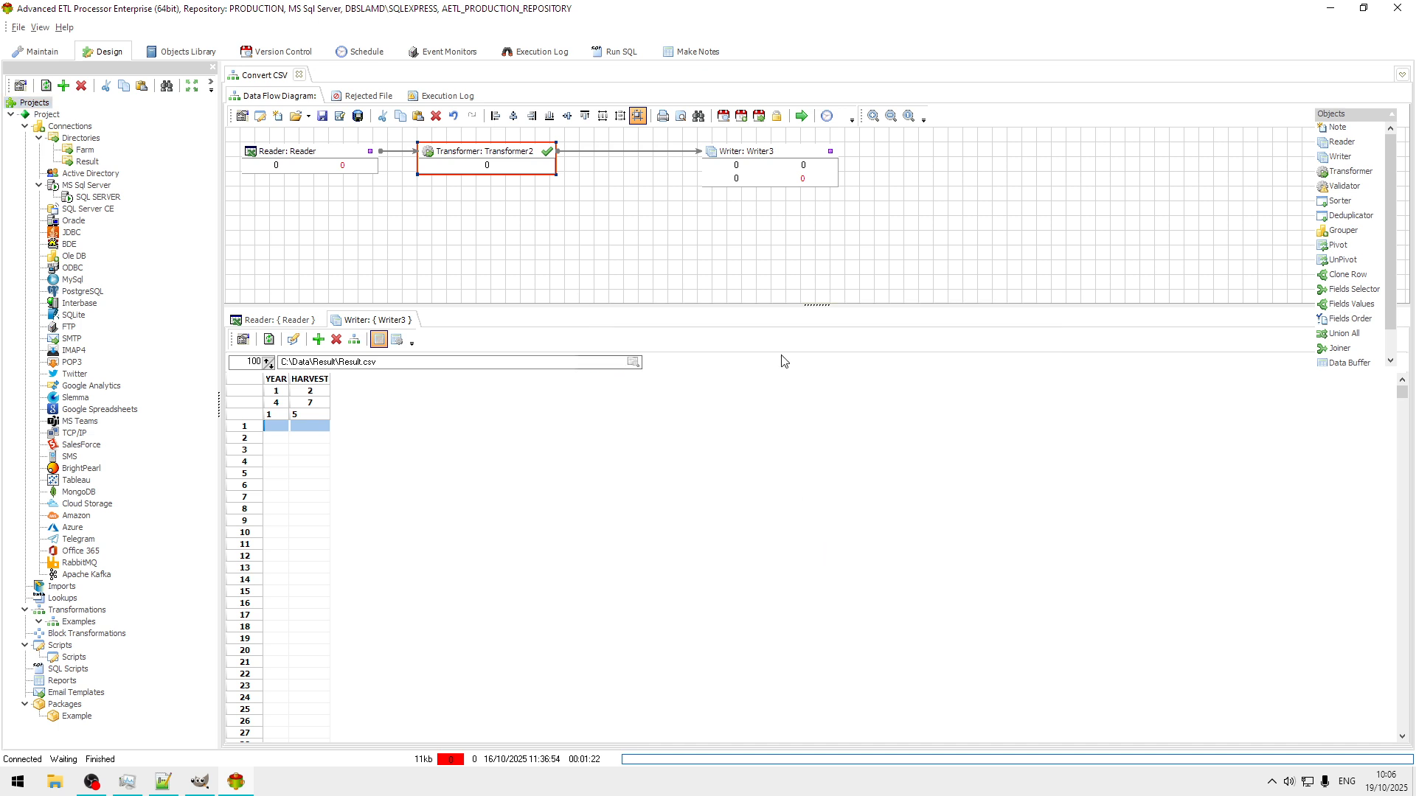
pyautogui.moveTo(793, 156); pyautogui.dragTo(713, 156)
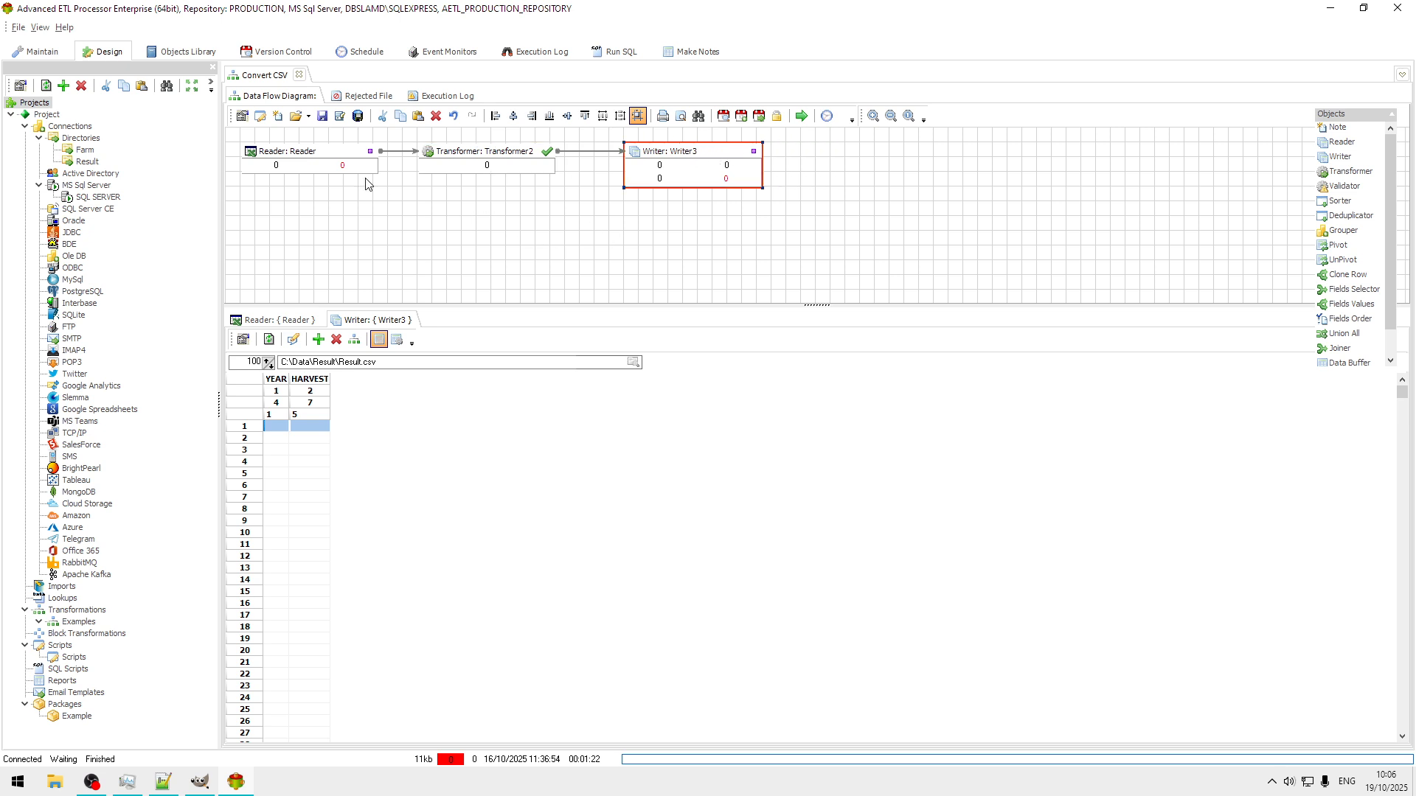
# - Make the Reader find its Excel files by the mask *.xls and apply the Reader properties
pyautogui.click(327, 155)
pyautogui.doubleClick(327, 155)
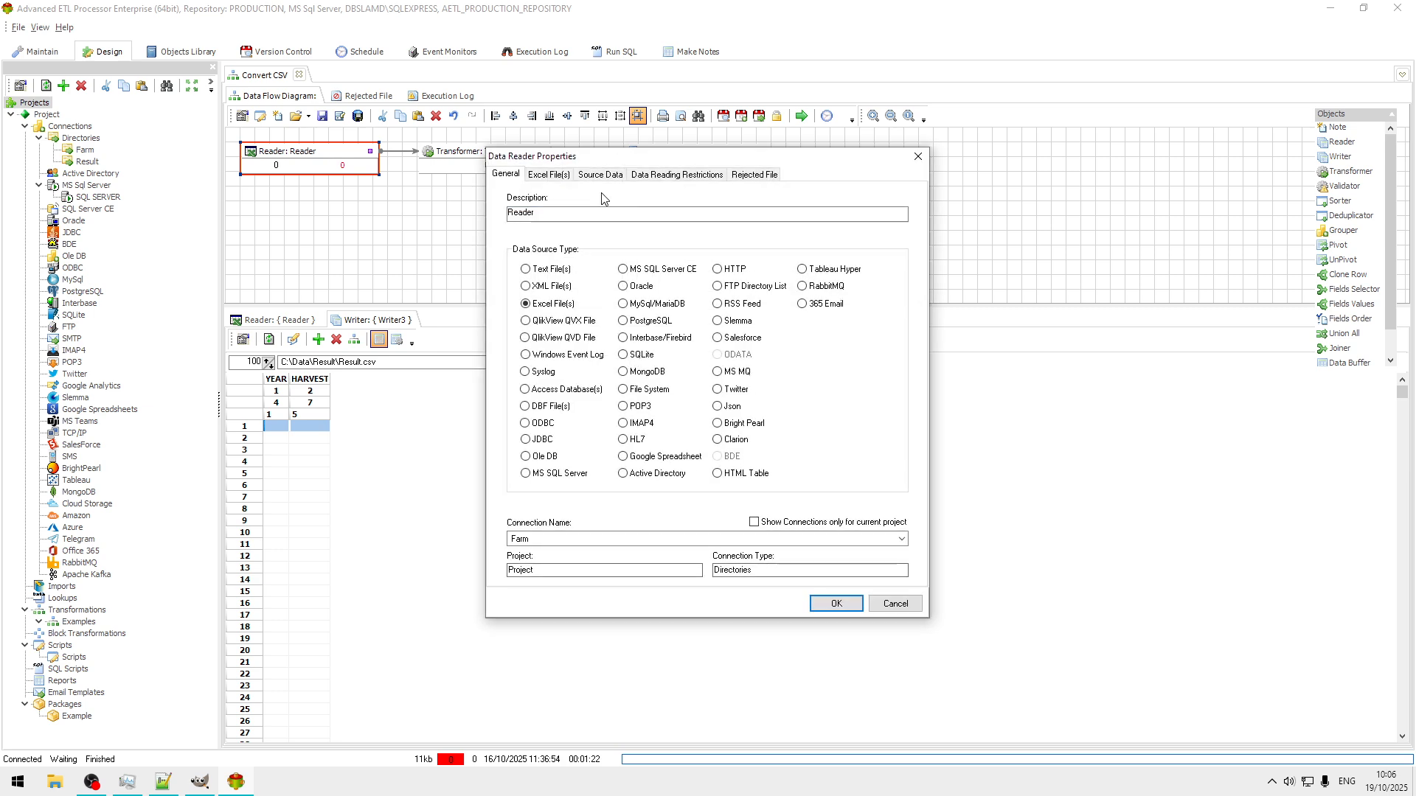
pyautogui.click(548, 176)
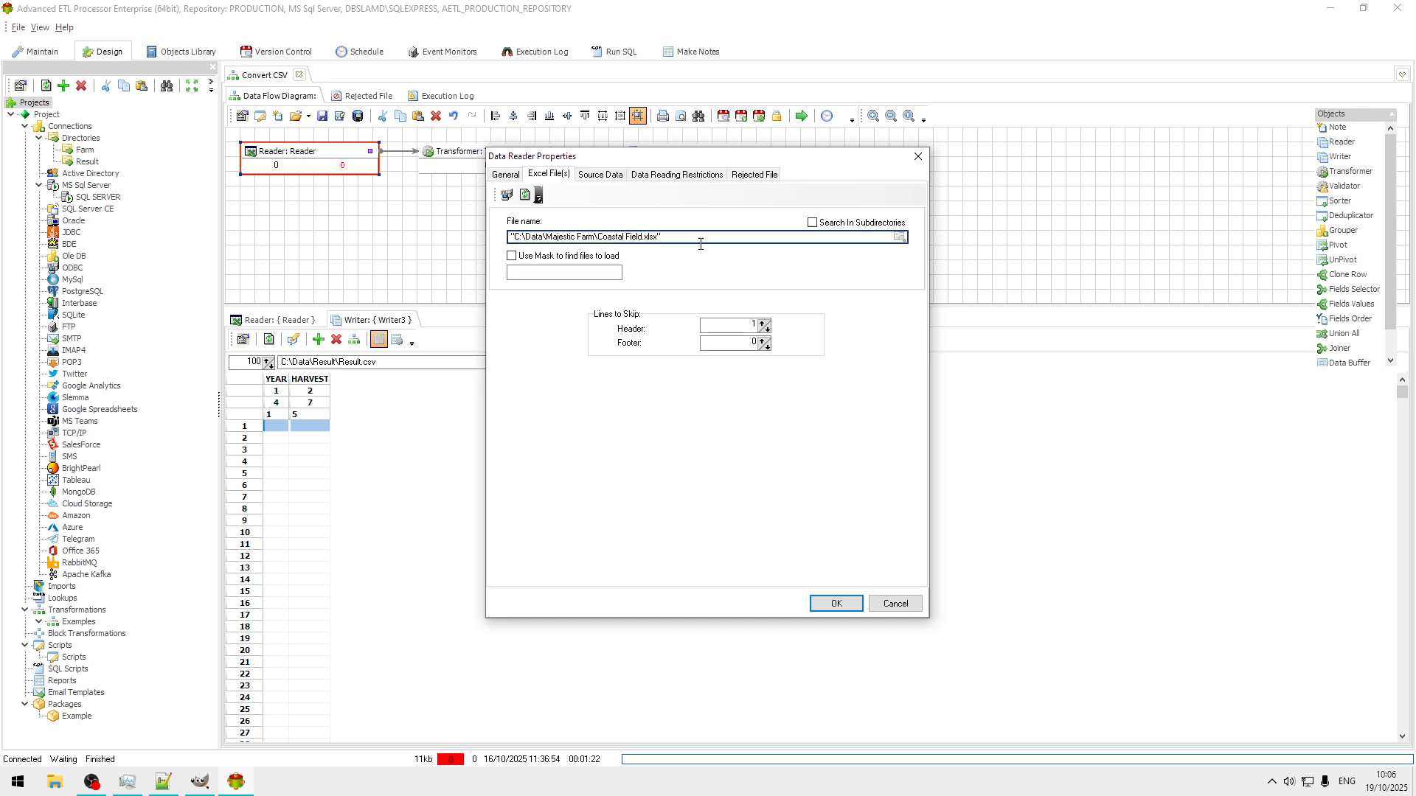
pyautogui.click(574, 258)
pyautogui.click(578, 273)
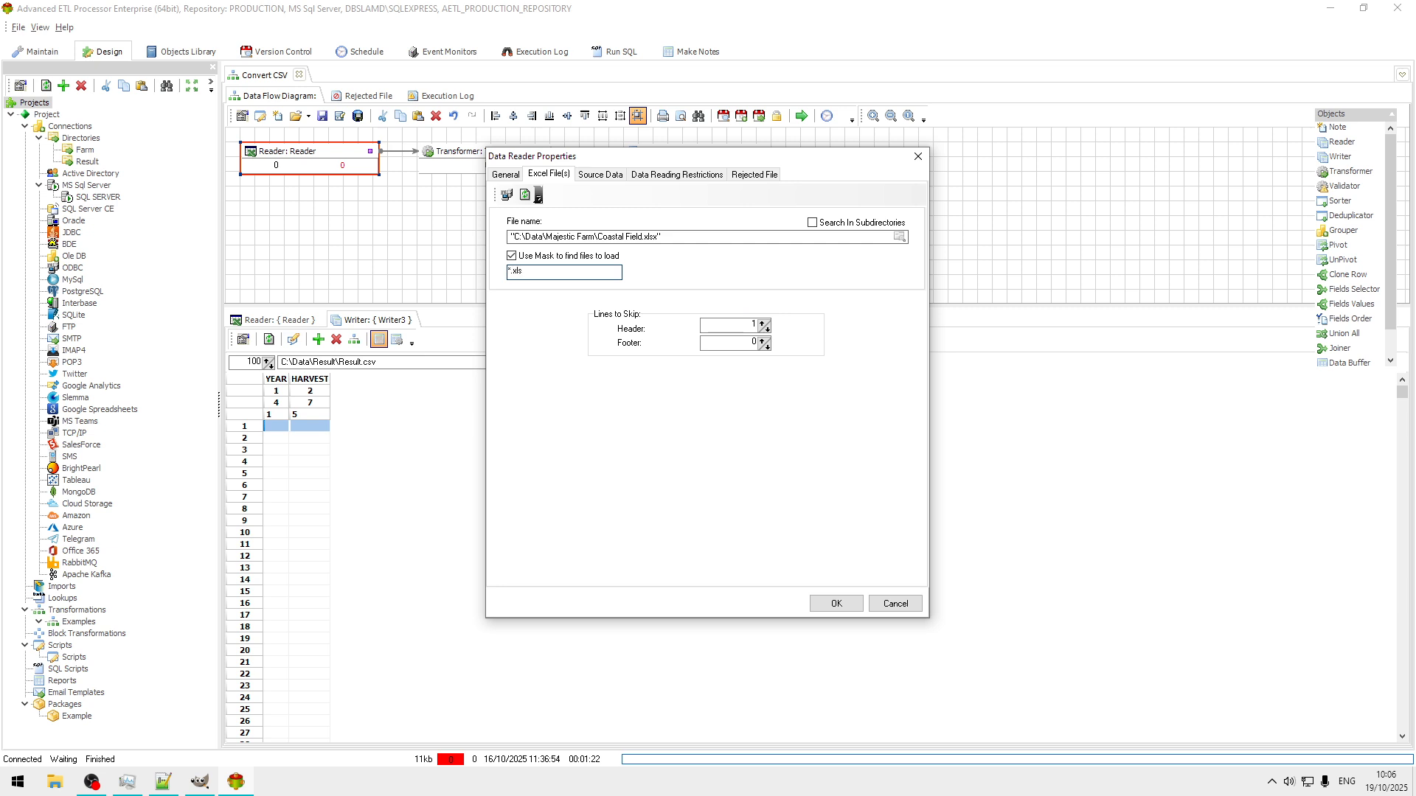
pyautogui.click(850, 609)
pyautogui.click(812, 440)
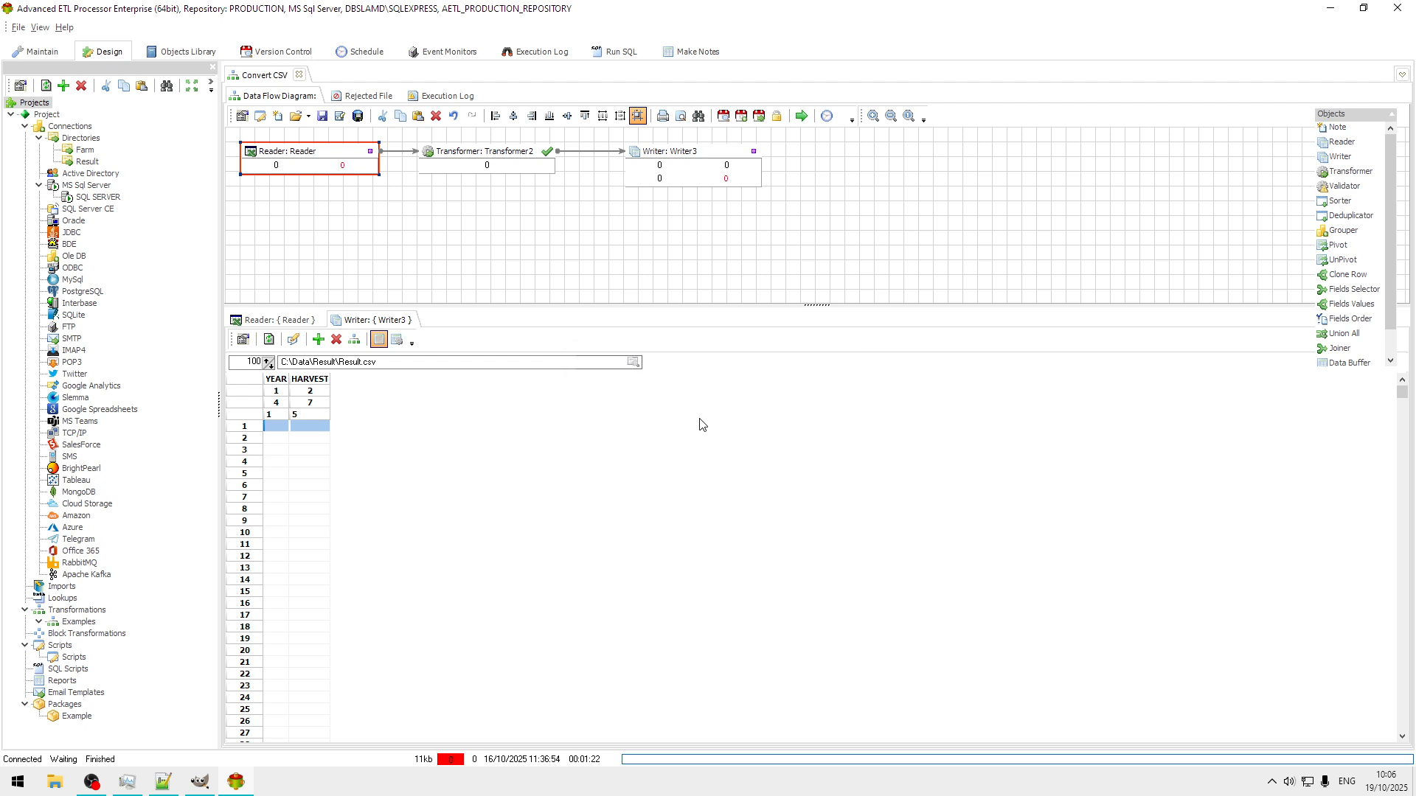
# - Run the transformation with the Reader's file mask enabled and dismiss the execution log
pyautogui.click(801, 116)
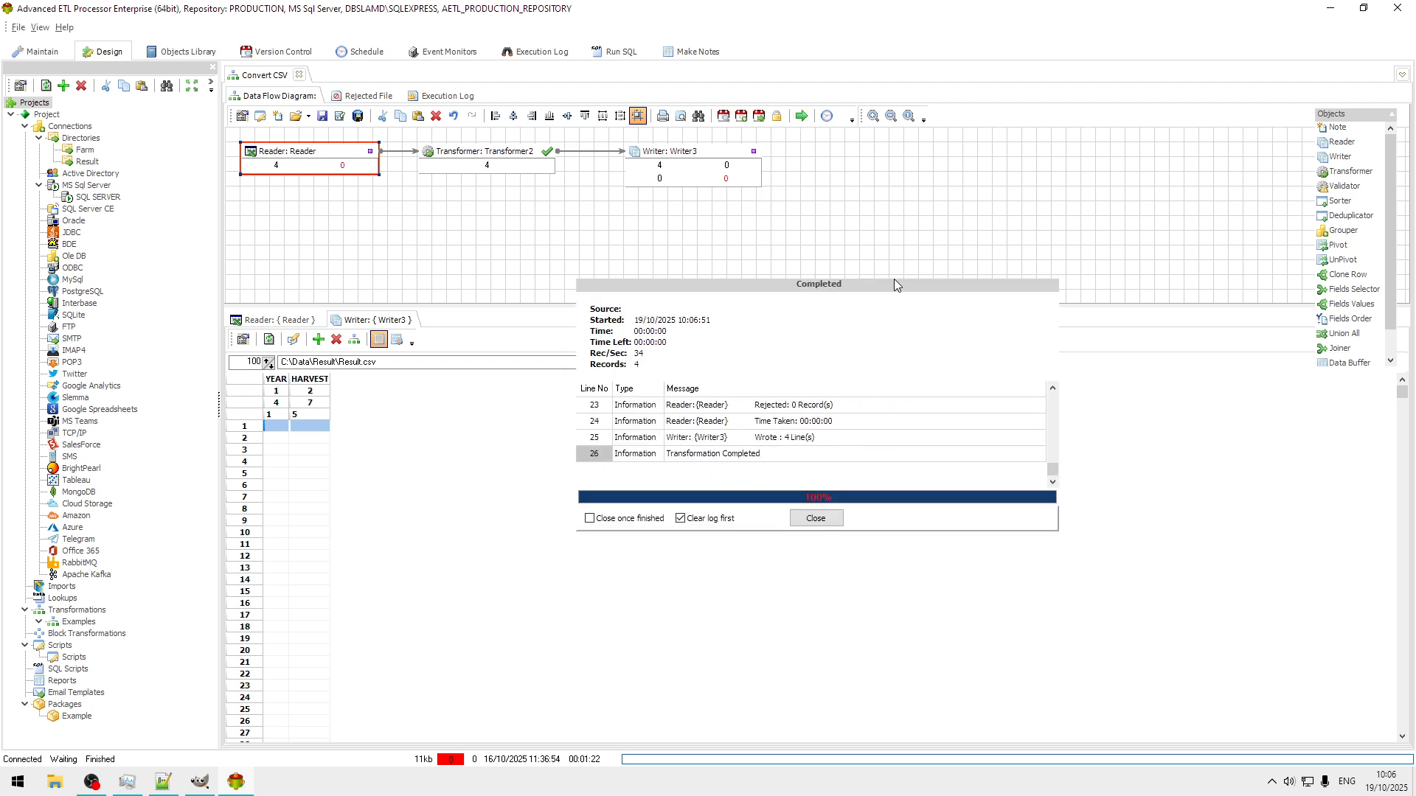
pyautogui.click(824, 520)
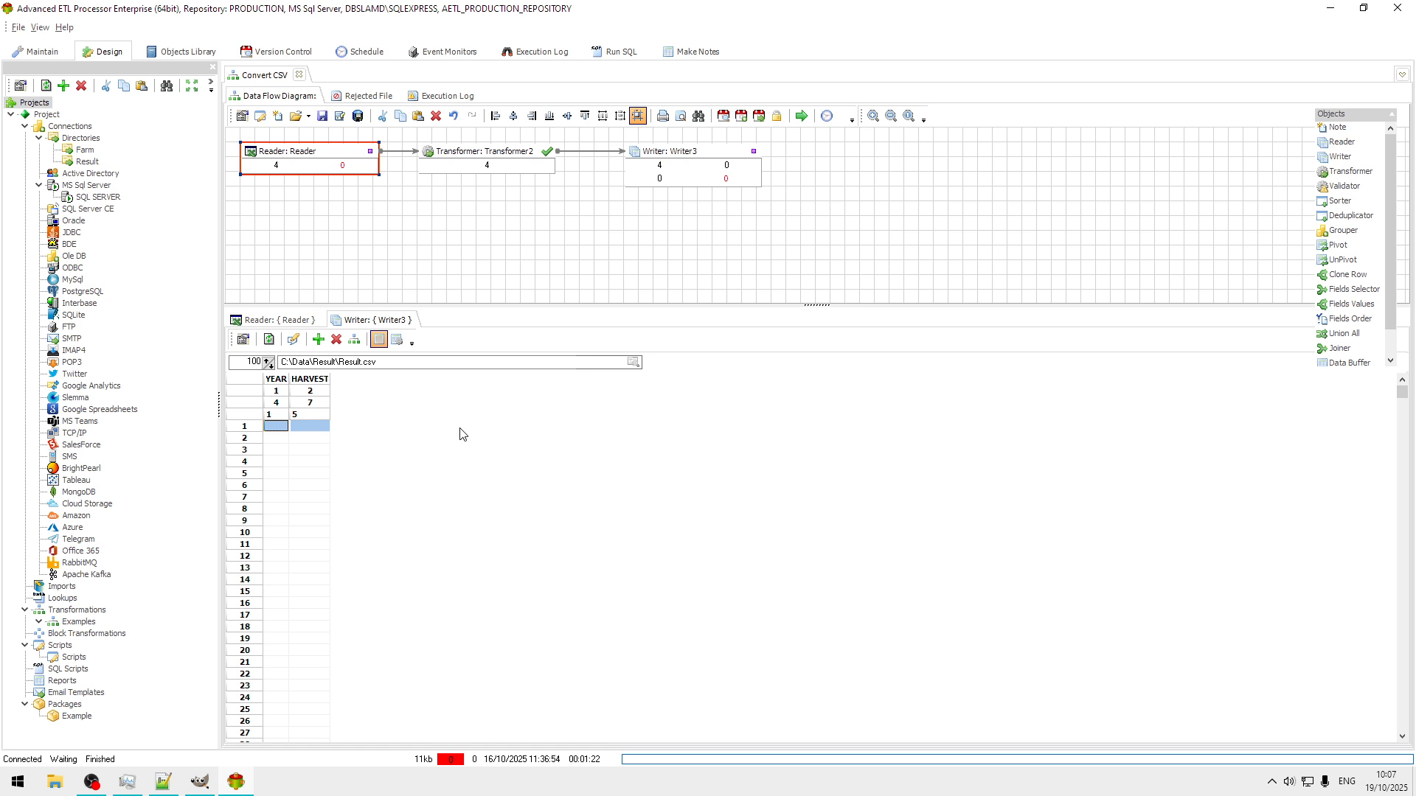
pyautogui.click(326, 788)
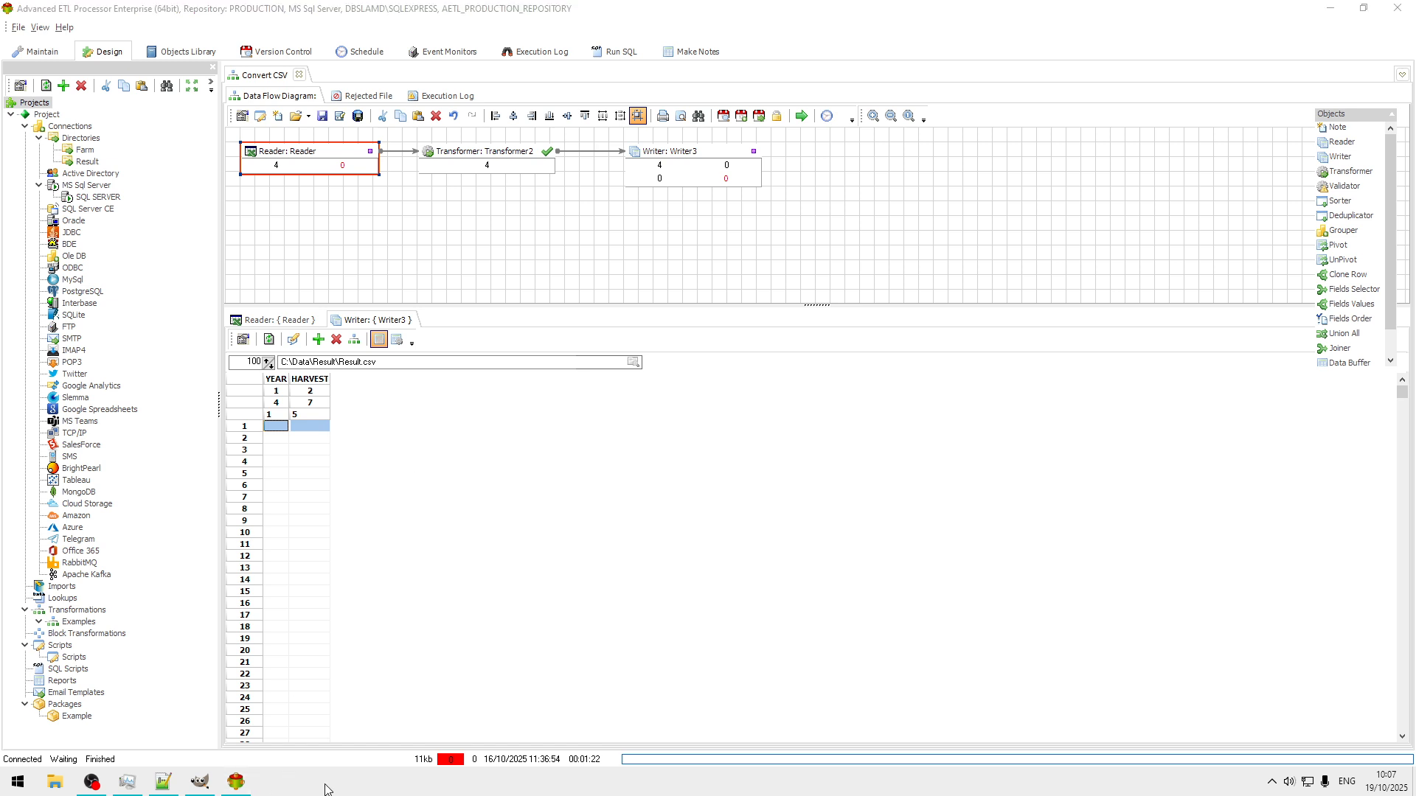